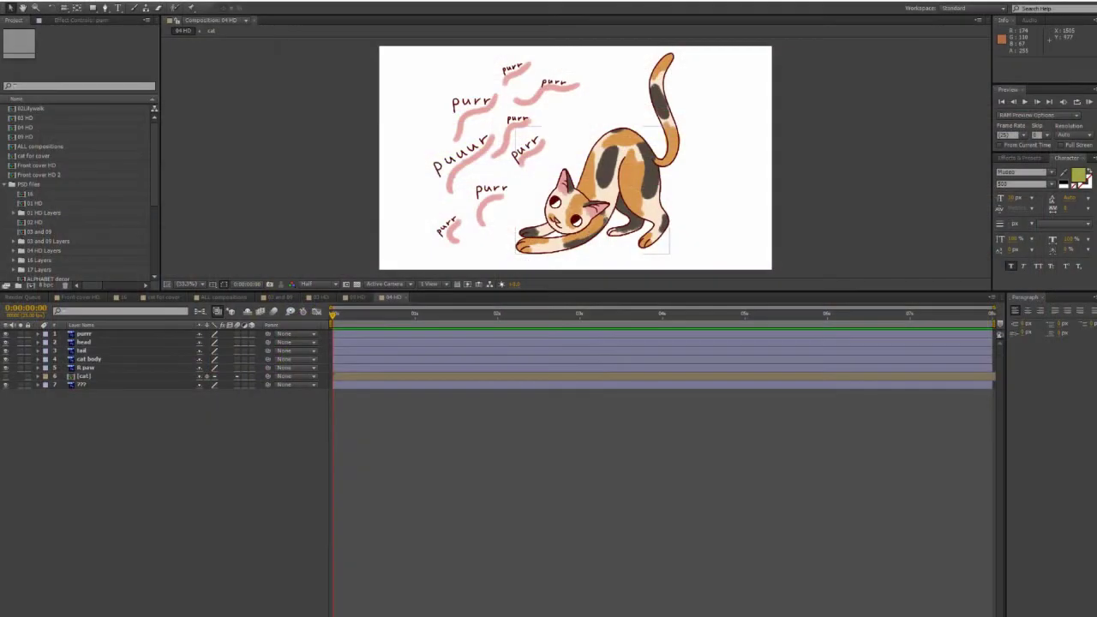
Parent the head, tail and R paw layers to the cat body layer
click(545, 170)
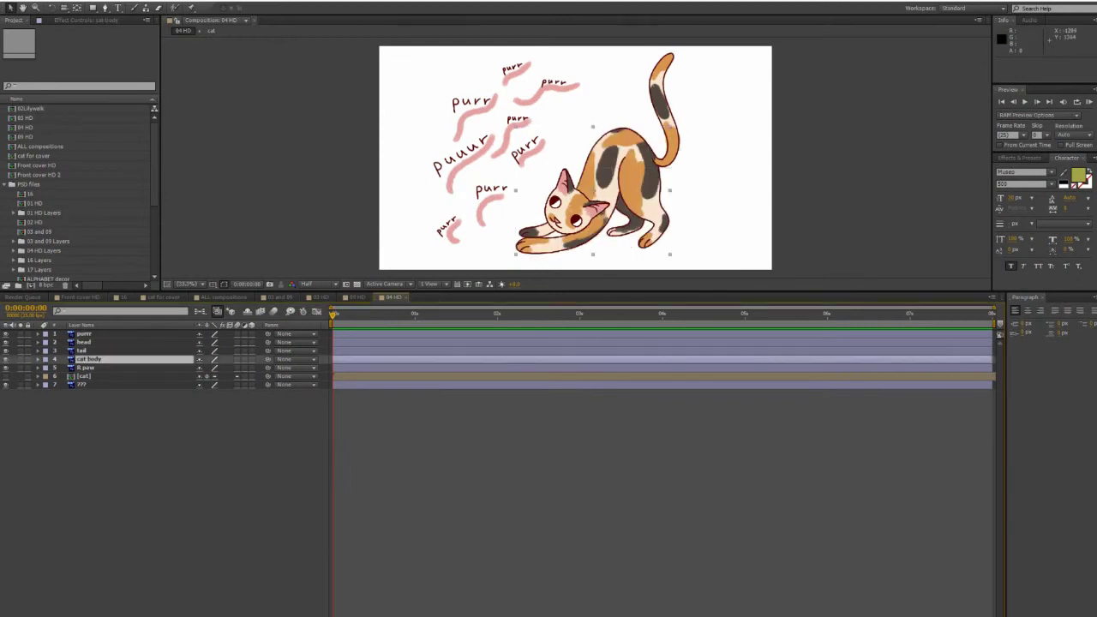
click(664, 116)
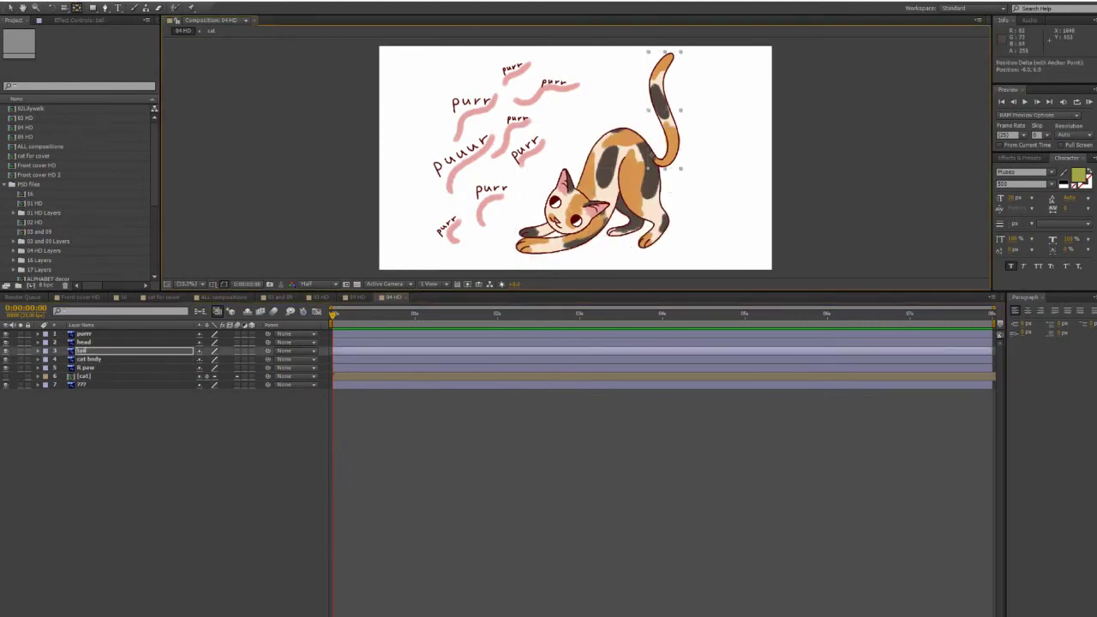
click(533, 240)
click(567, 193)
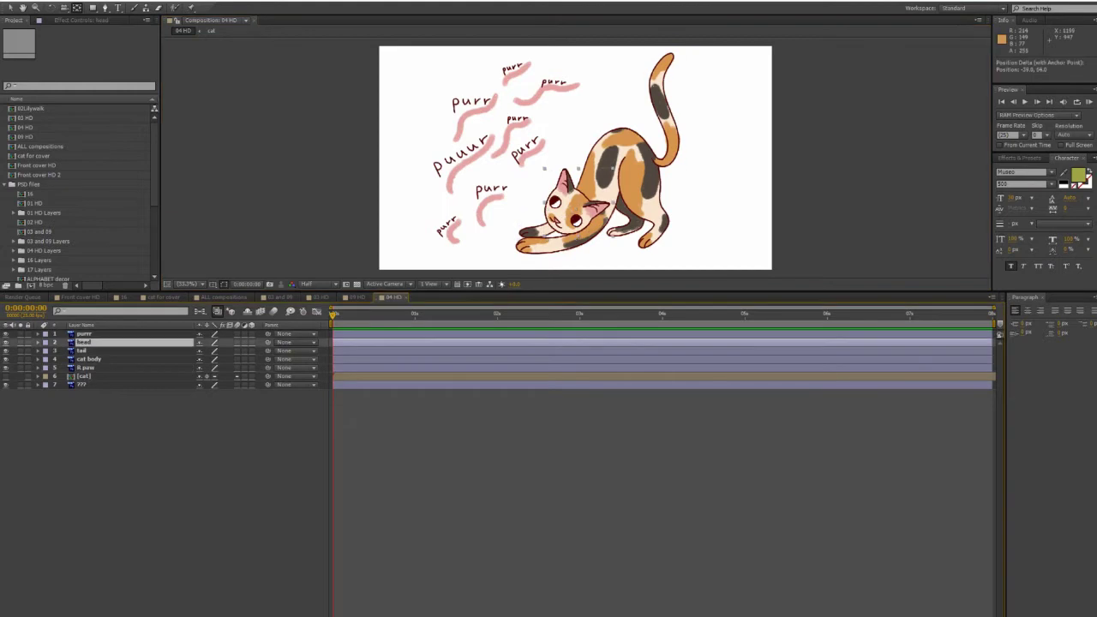
click(625, 171)
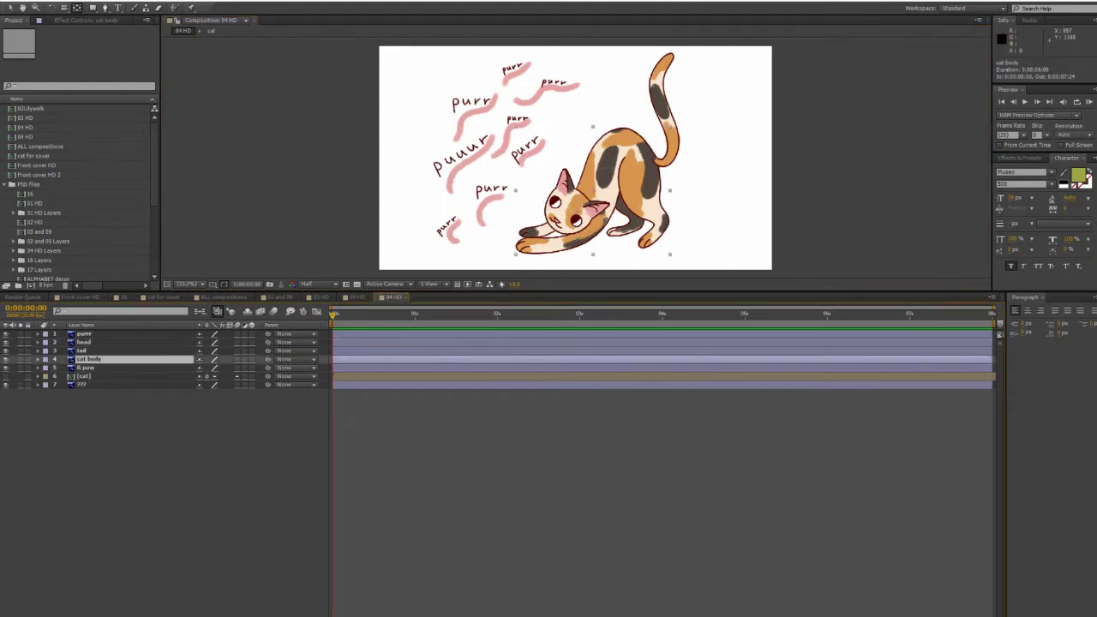
drag(267, 342, 182, 361)
Move the cat right, and move the purrr strokes right and slightly down
drag(610, 202, 672, 206)
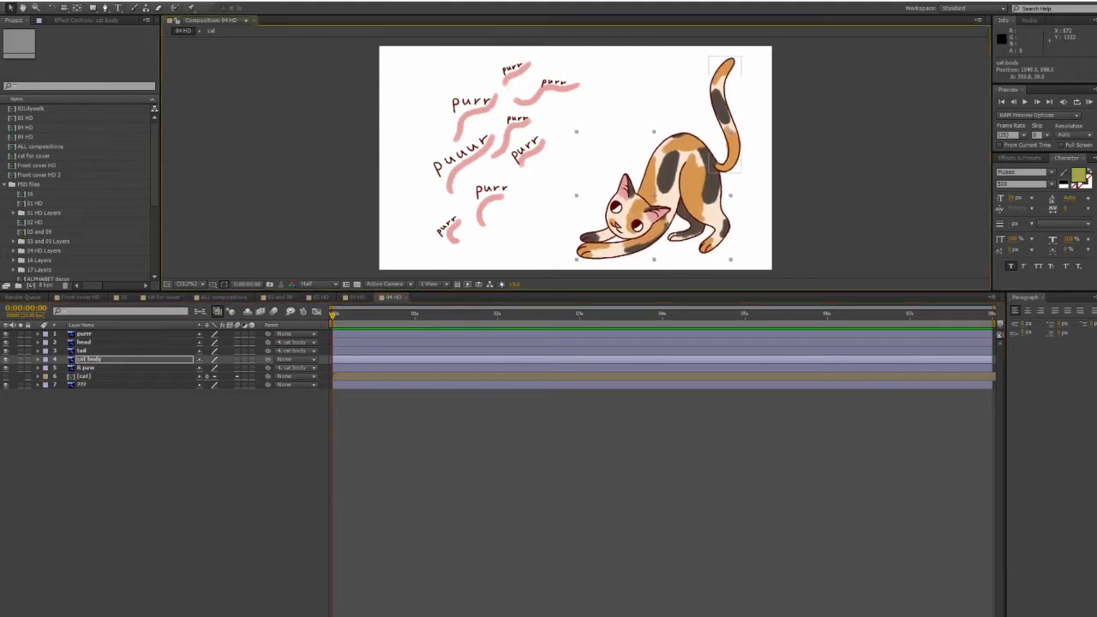
click(541, 167)
mouse_move(541, 167)
mouse_down()
mouse_move(612, 181)
mouse_move(595, 177)
mouse_up()
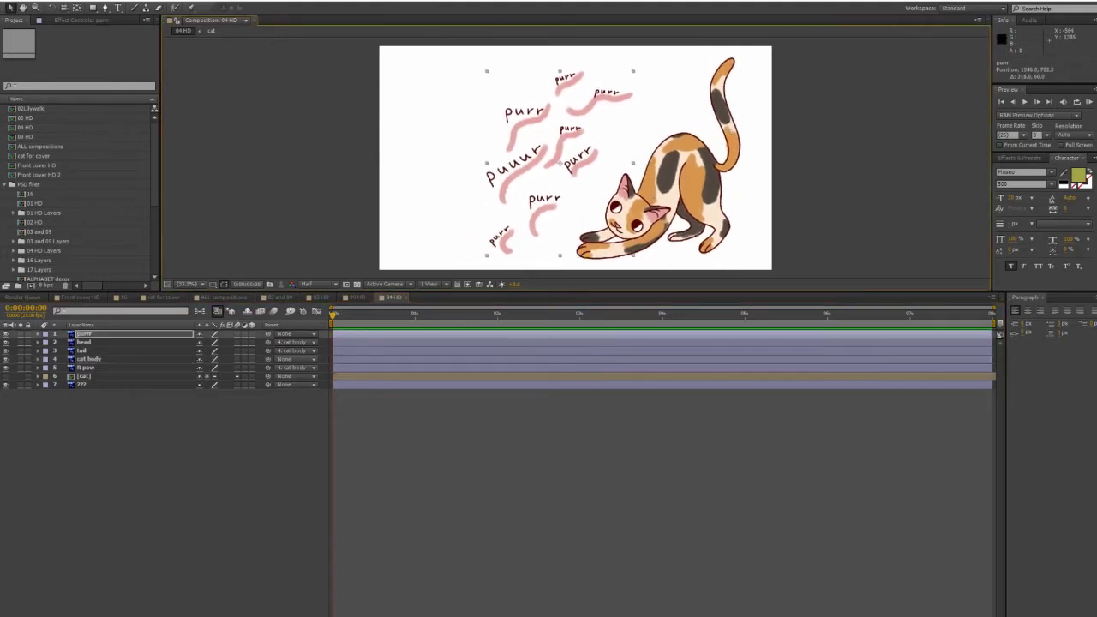
Duplicate purrr, mask the copy to the puuur stroke, and move it lower left
key(ctrl+d)
click(524, 138)
click(531, 142)
click(476, 175)
click(482, 202)
click(505, 210)
click(513, 210)
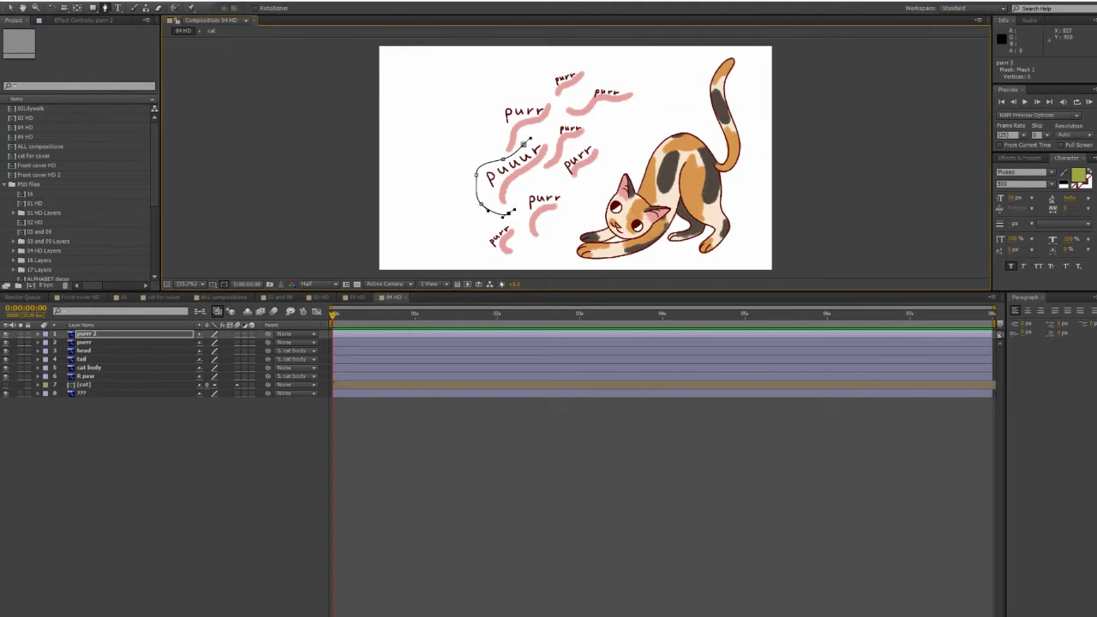
mouse_move(515, 172)
mouse_down()
mouse_move(439, 210)
mouse_move(534, 176)
mouse_up()
Rotate the purrr strokes slightly clockwise and start a new mask on the purrr layer
drag(645, 175, 567, 215)
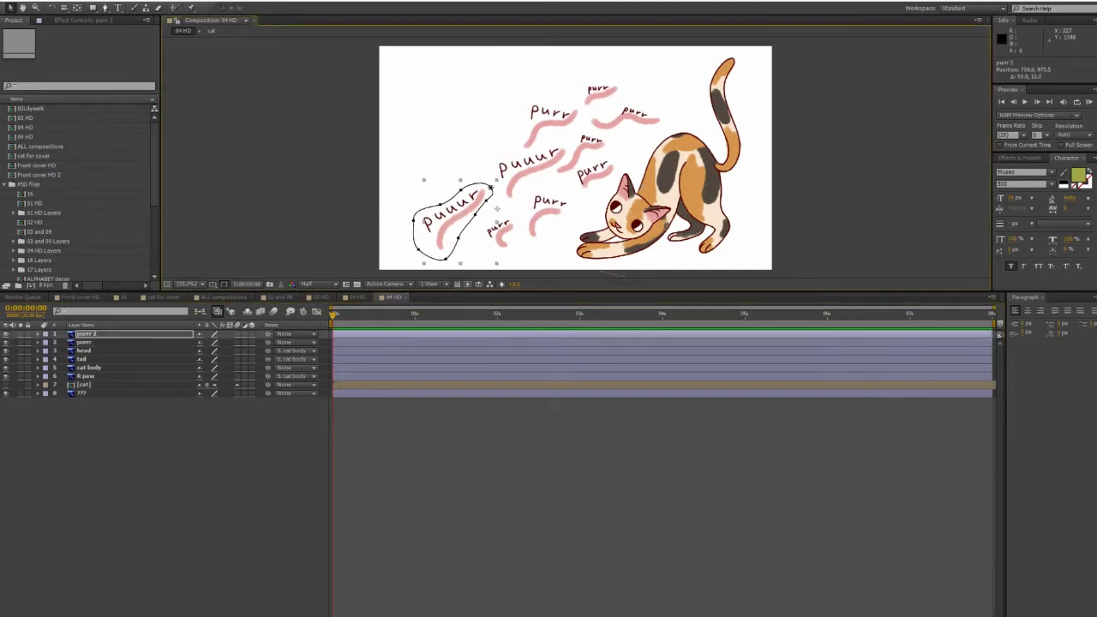
key(g)
click(492, 174)
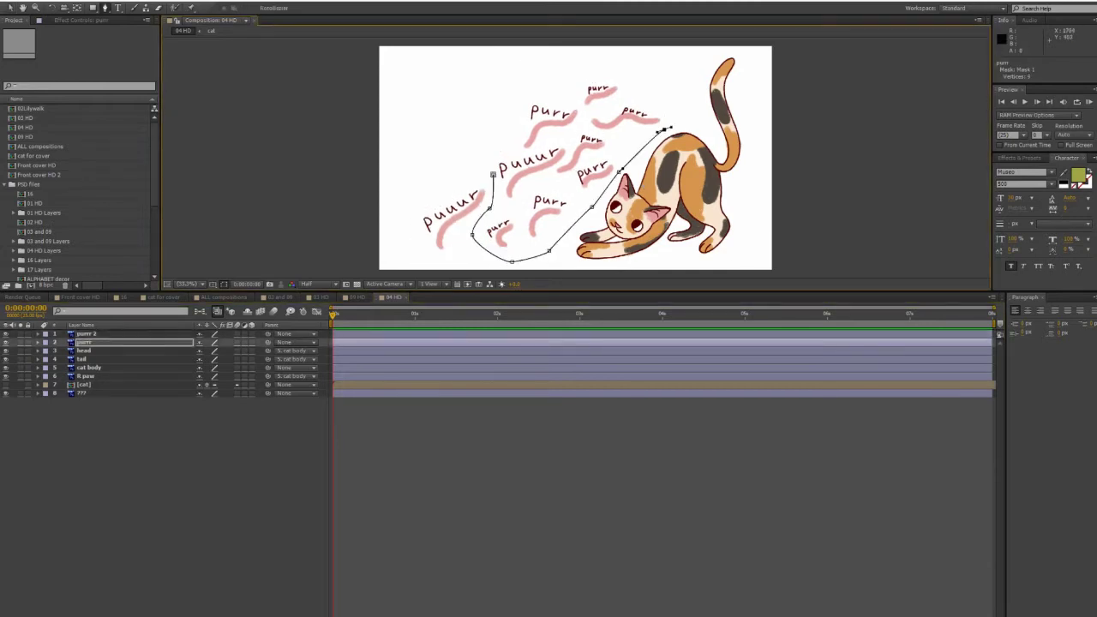
click(38, 367)
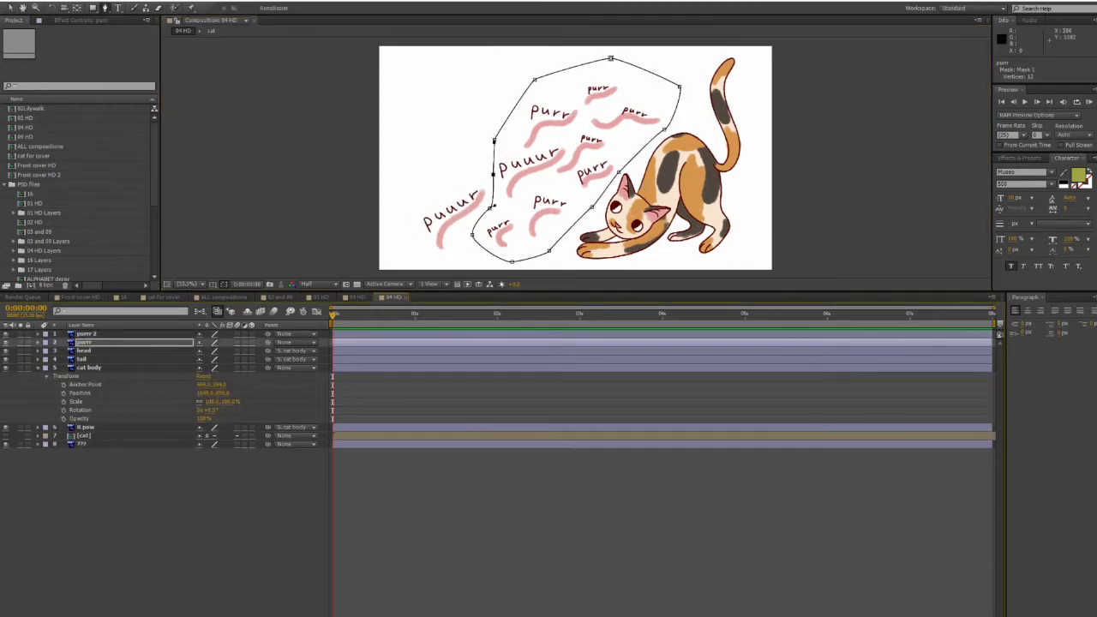
Show the tail's Puppet effect pins and hide the puppet mesh overlay
click(38, 358)
click(82, 358)
key(ctrl+p)
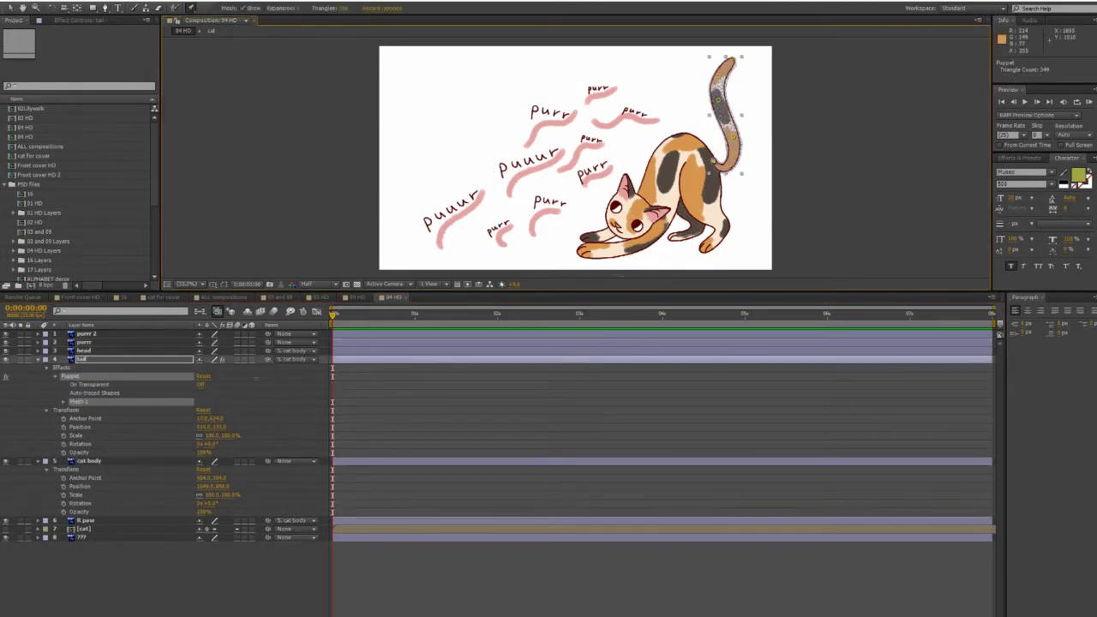
ctrl+click(63, 401)
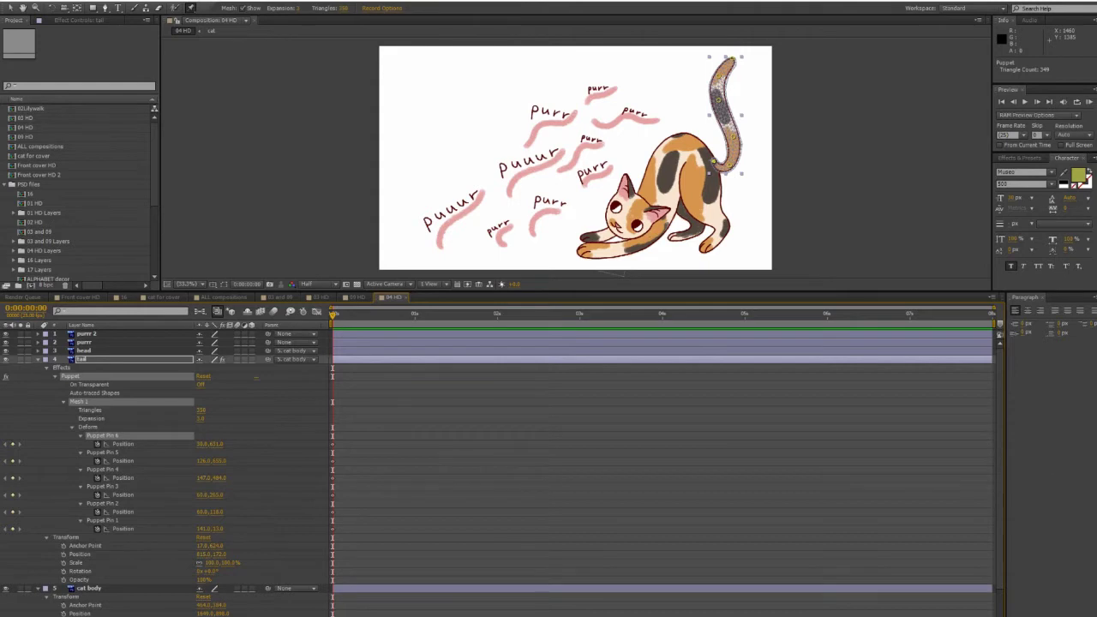
key(v)
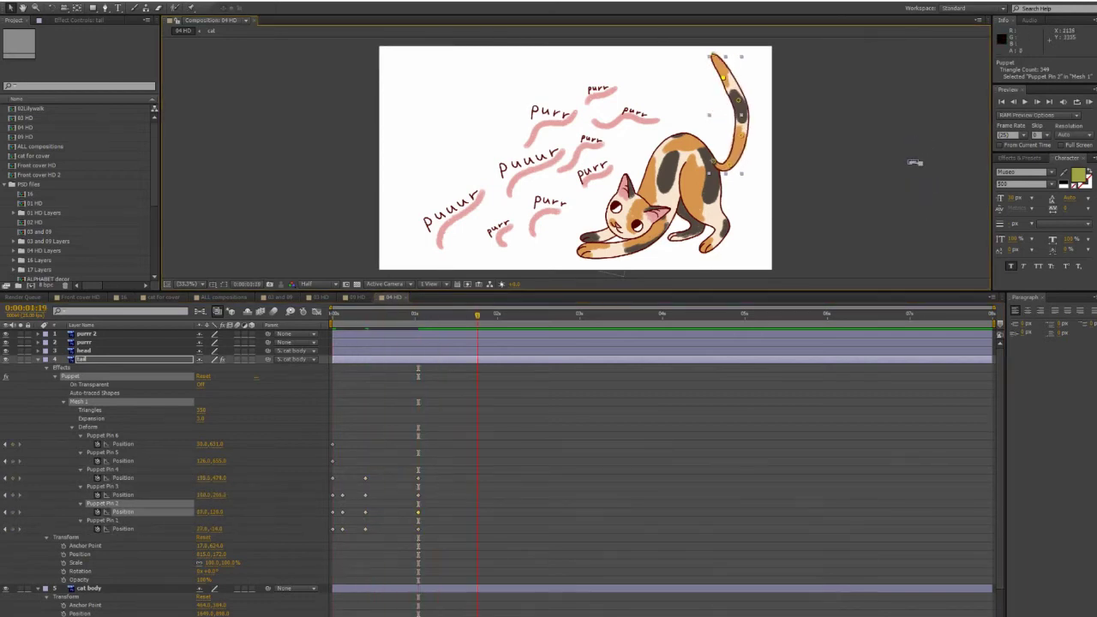
Keyframe the tail's puppet pins to curl and raise the tip, then preview the sway
drag(710, 108, 742, 100)
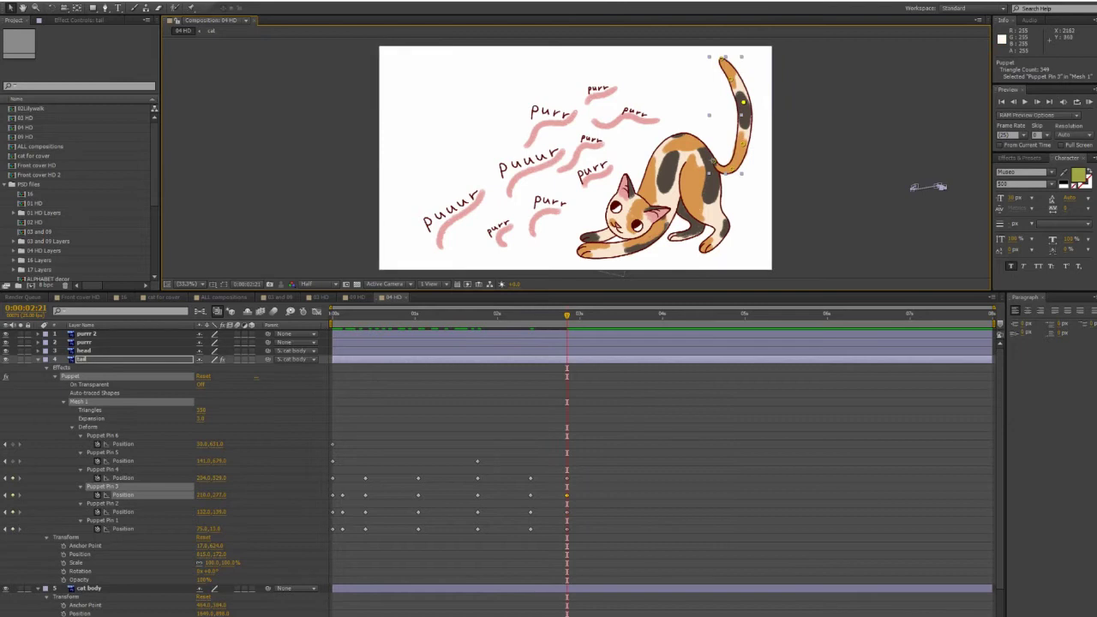
key(Page_Down)
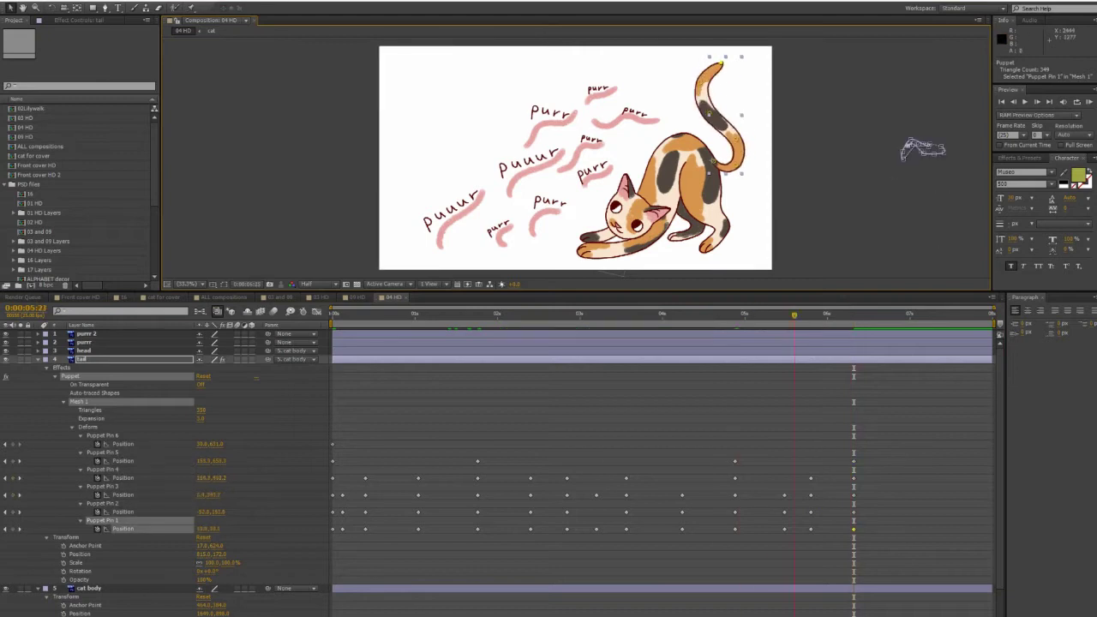
mouse_move(903, 159)
mouse_down()
mouse_move(933, 232)
mouse_move(888, 160)
mouse_move(938, 228)
mouse_move(910, 171)
mouse_move(923, 148)
mouse_up()
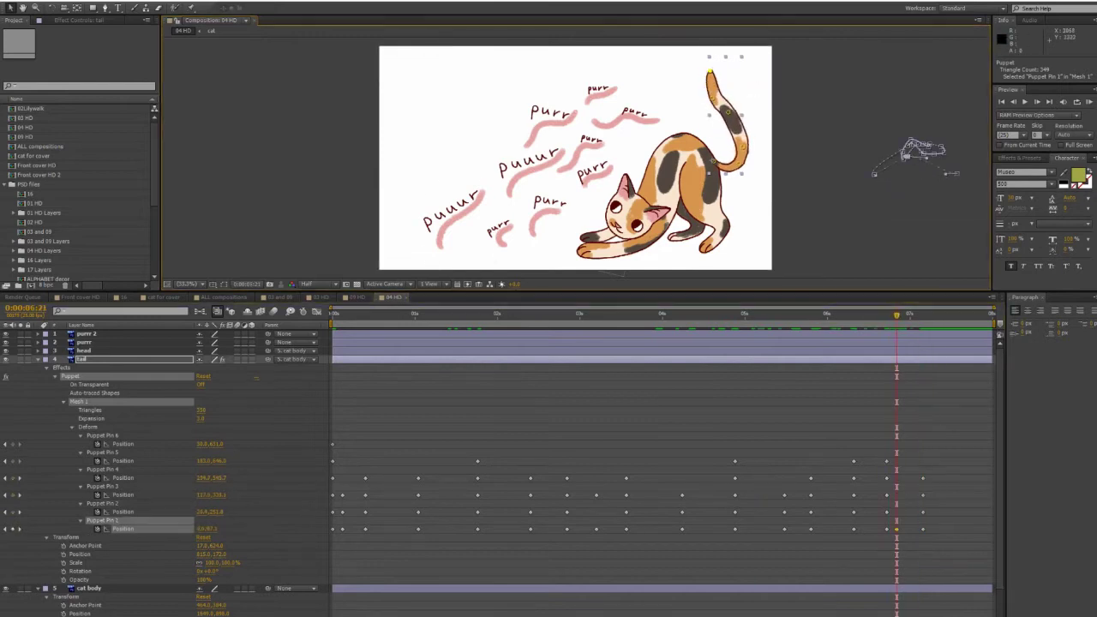
mouse_move(875, 174)
mouse_down()
mouse_move(887, 159)
mouse_move(925, 154)
mouse_up()
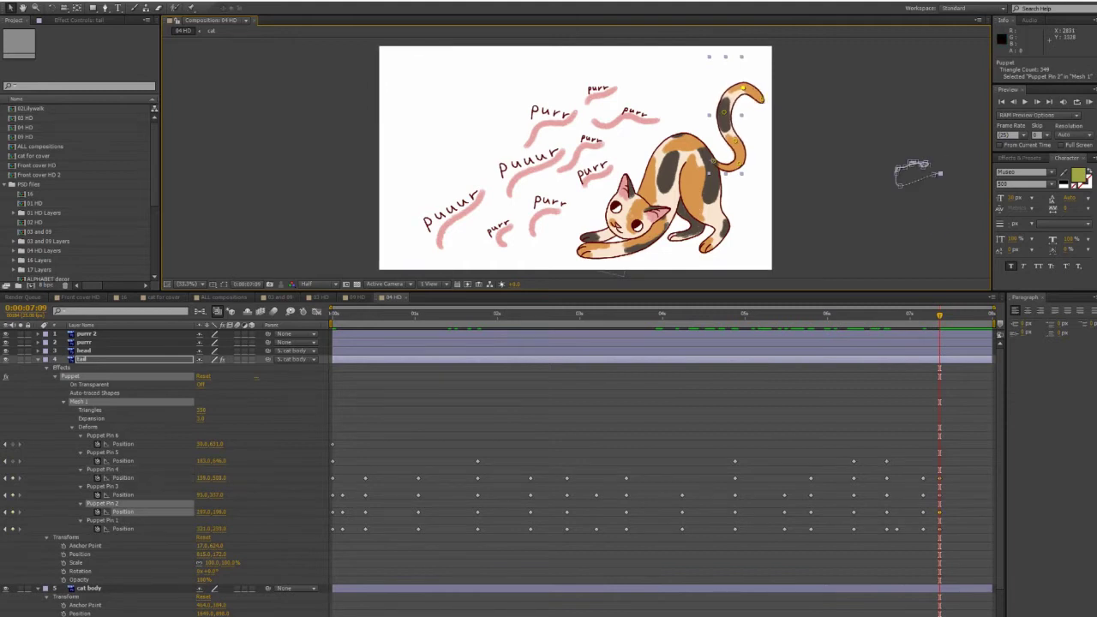
key(KP_0)
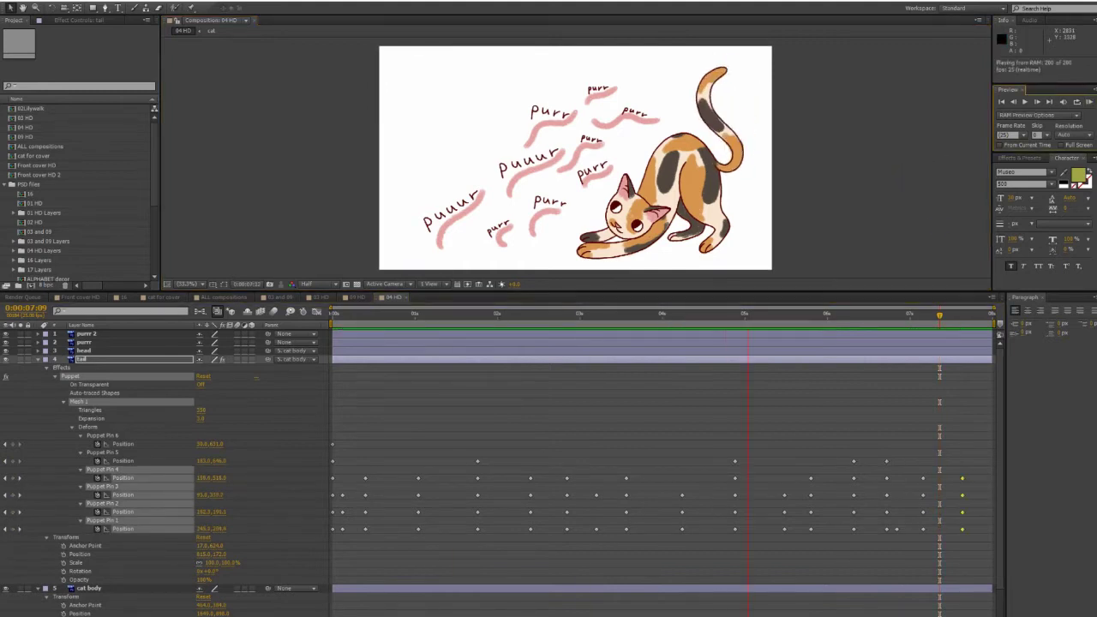
key(Page_Up)
key(Page_Up)
key(Page_Up)
key(Page_Up)
key(Page_Up)
key(Page_Up)
key(Page_Up)
key(Page_Up)
key(Page_Up)
key(Page_Up)
key(Page_Up)
key(Page_Up)
key(Page_Up)
key(Page_Up)
key(Page_Up)
key(Page_Up)
key(Page_Up)
key(Page_Up)
key(Page_Up)
key(Page_Up)
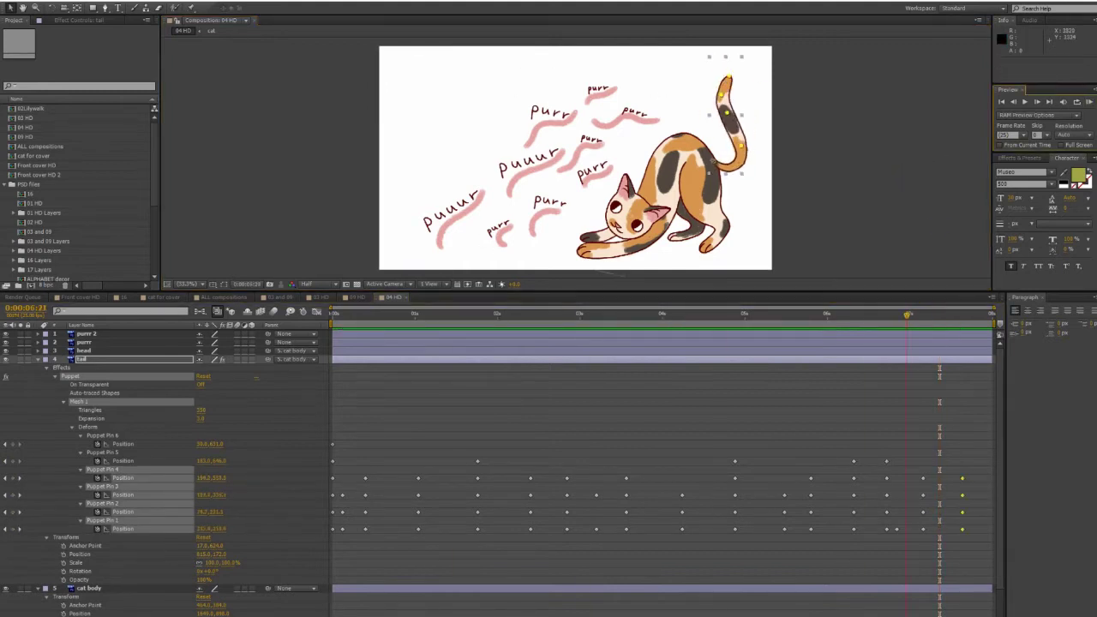
key(u)
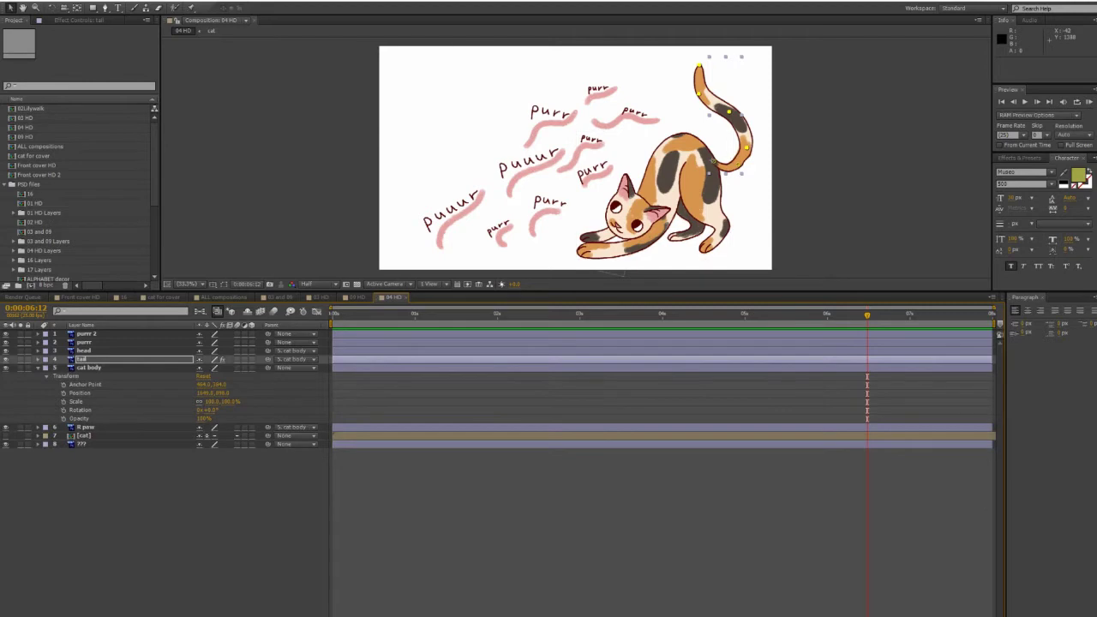
Add head Rotation and Position keyframes, nudging the head up and left later on
click(89, 367)
click(83, 350)
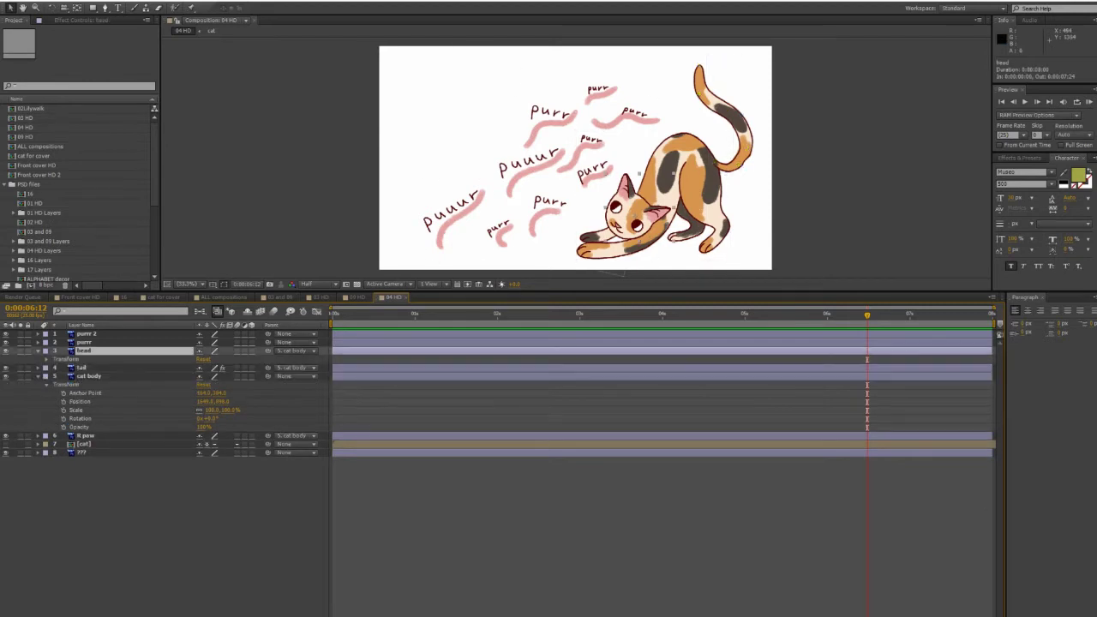
key(KP_0)
key(alt+shift+r)
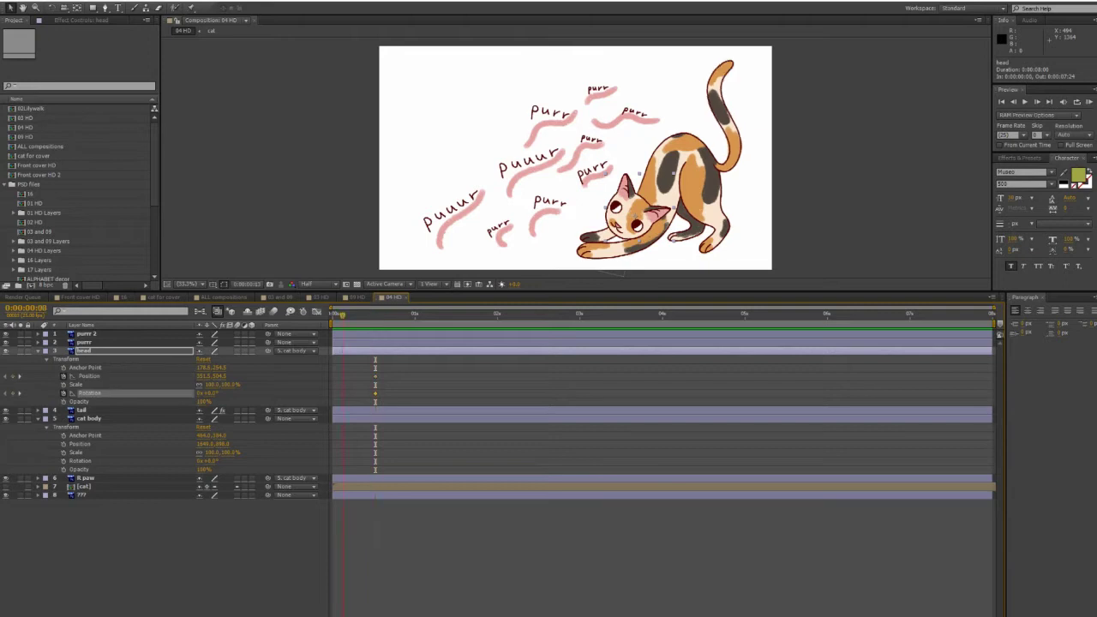
key(alt+shift+p)
key(shift+Page_Down)
key(shift+Page_Down)
key(shift+Page_Down)
key(Left)
key(Left)
key(Up)
key(Up)
key(Up)
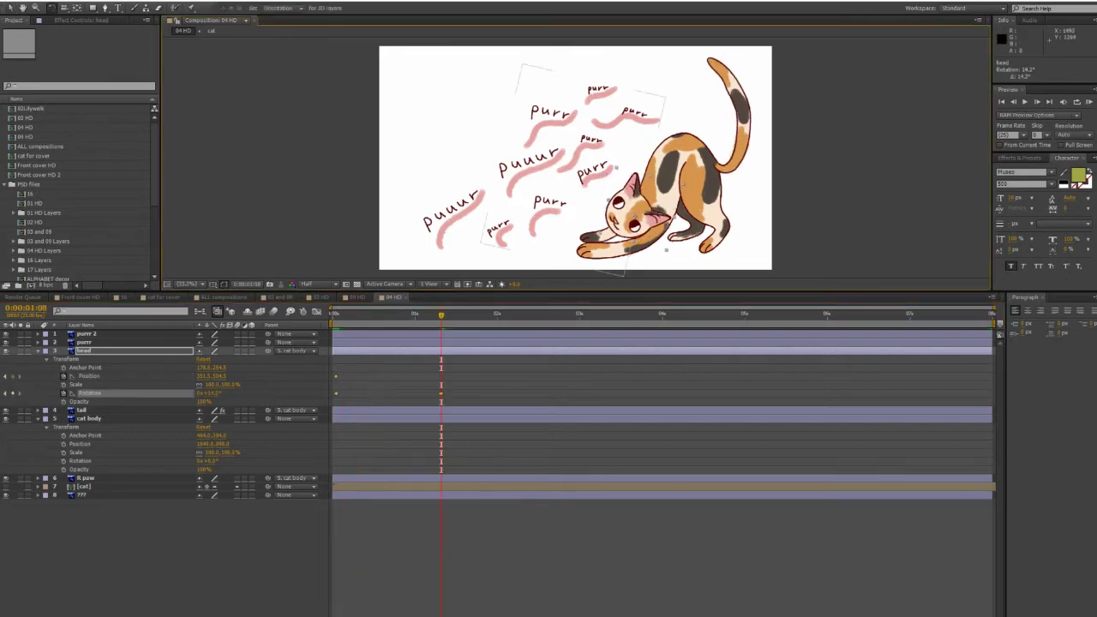
key(Page_Up)
key(Page_Up)
key(Page_Up)
key(Page_Up)
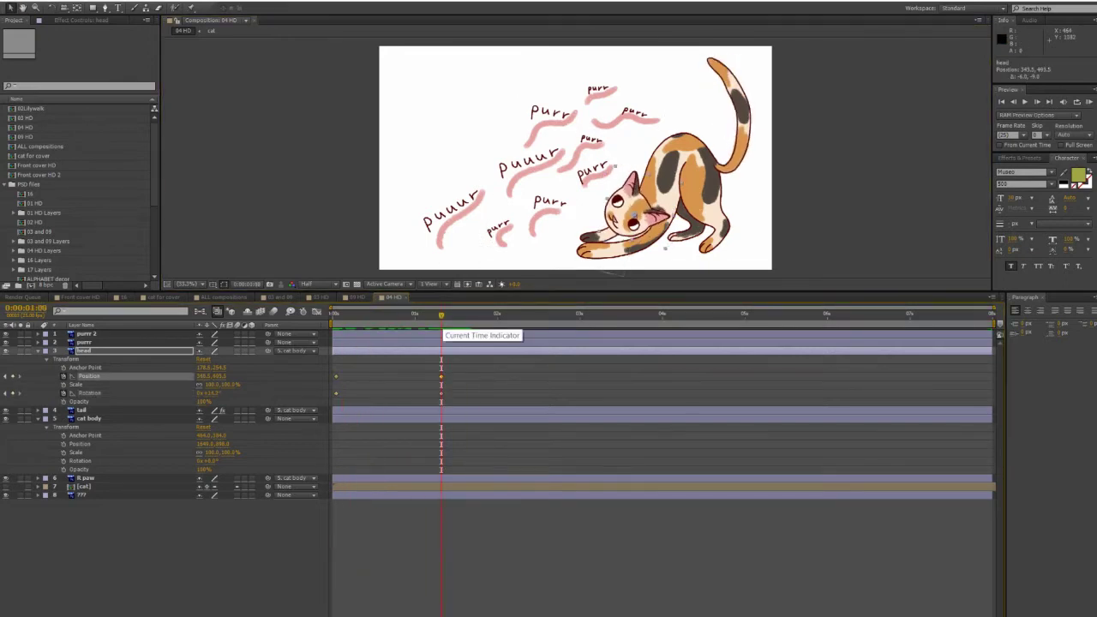
Preview, add a further head tilt keyframe, then place a puppet pin on the cat body
key(KP_0)
key(space)
key(alt+shift+r)
key(shift+KP_Subtract)
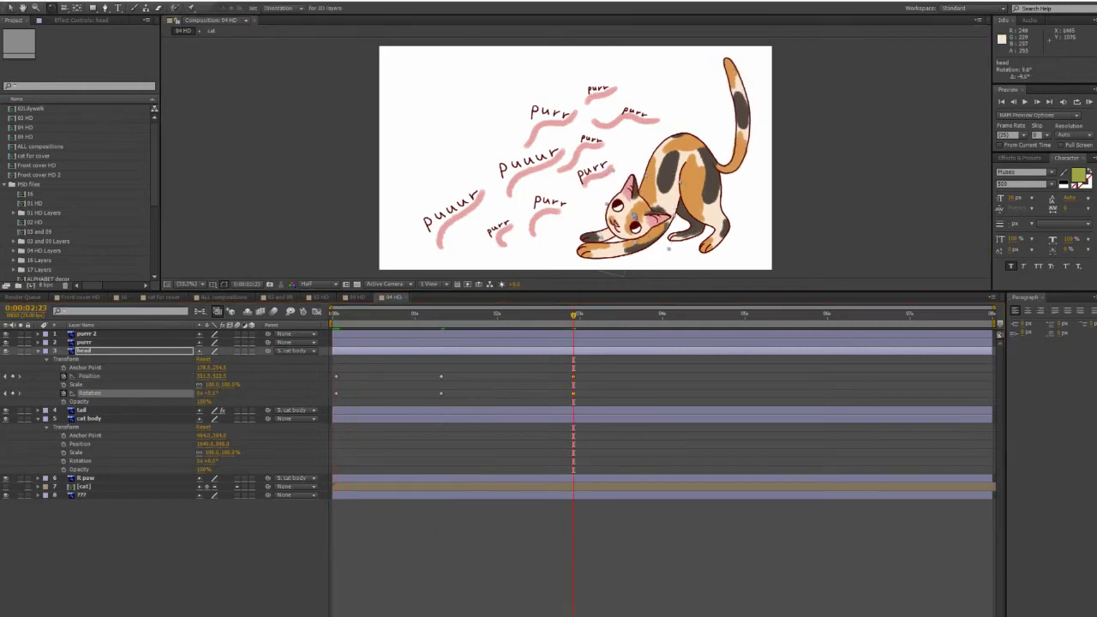
drag(573, 315, 636, 314)
key(space)
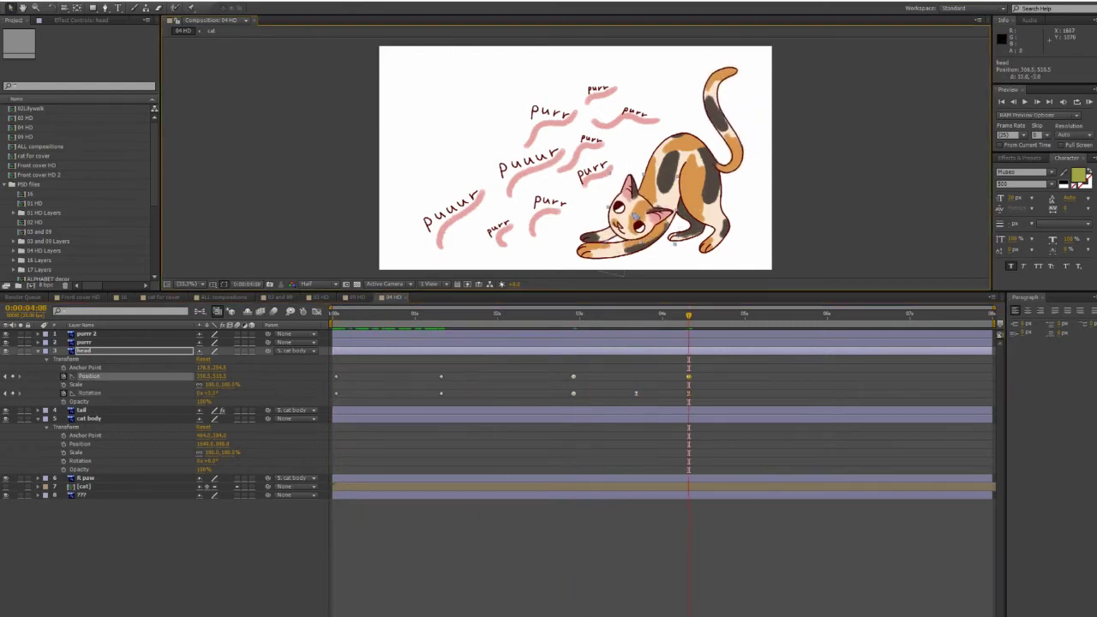
key(space)
key(ctrl+p)
click(616, 250)
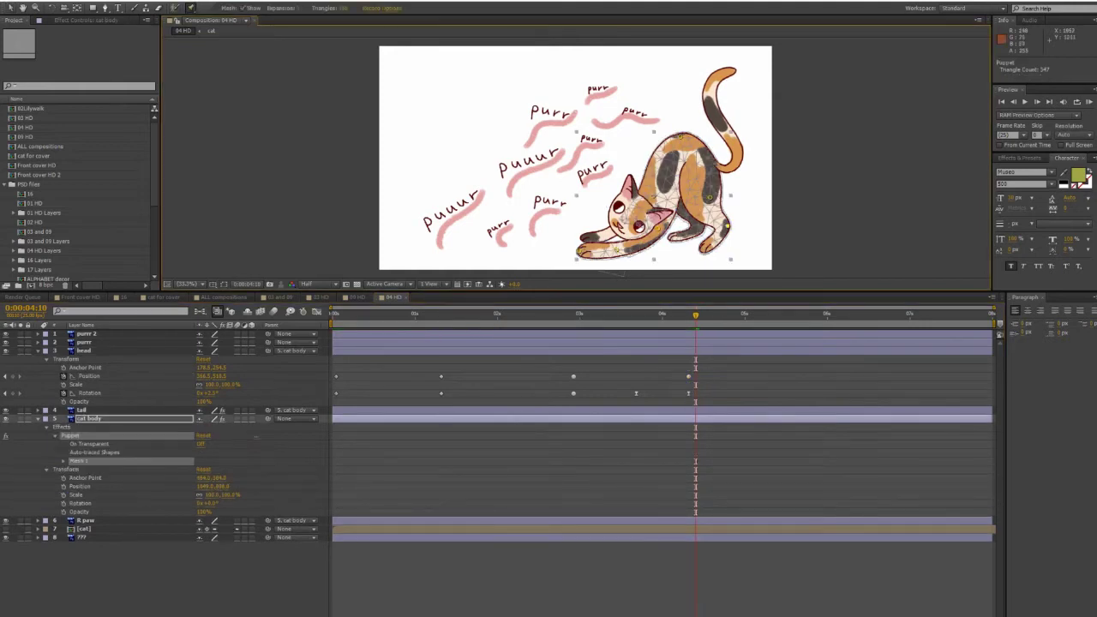
Reveal the cat body's puppet pins and keyframe every pin at the start
click(64, 461)
click(36, 351)
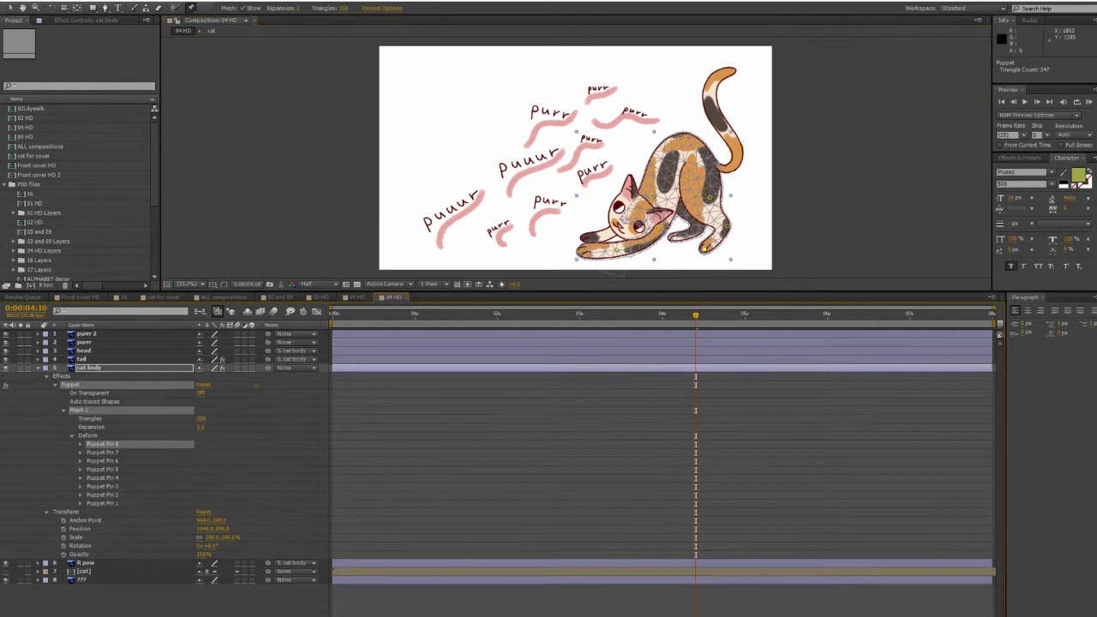
key(ctrl+a)
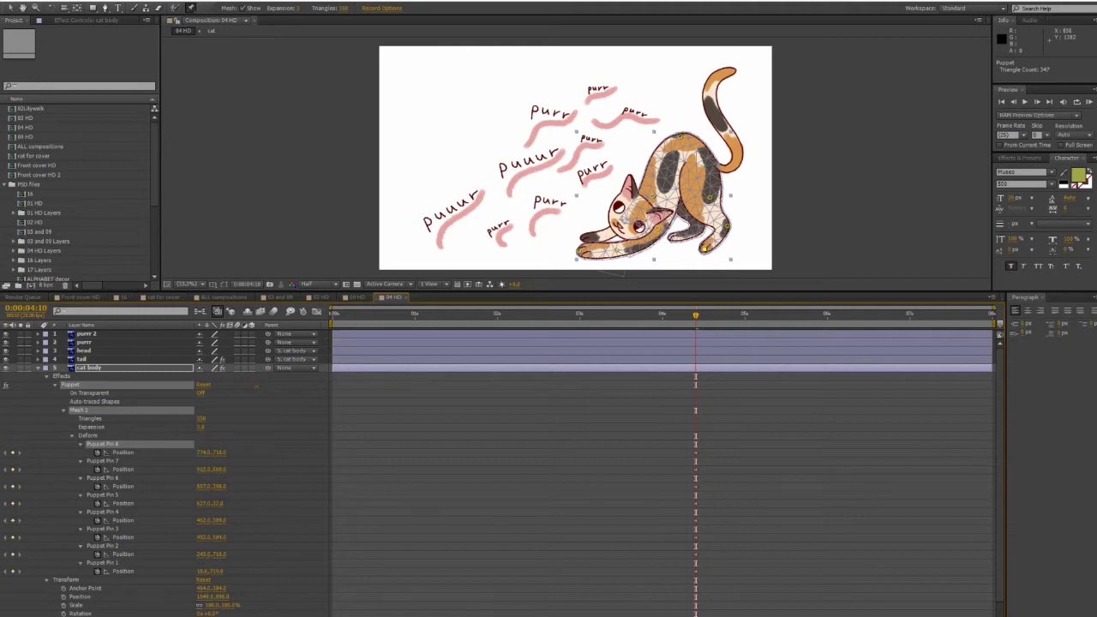
key(Home)
key(ctrl+v)
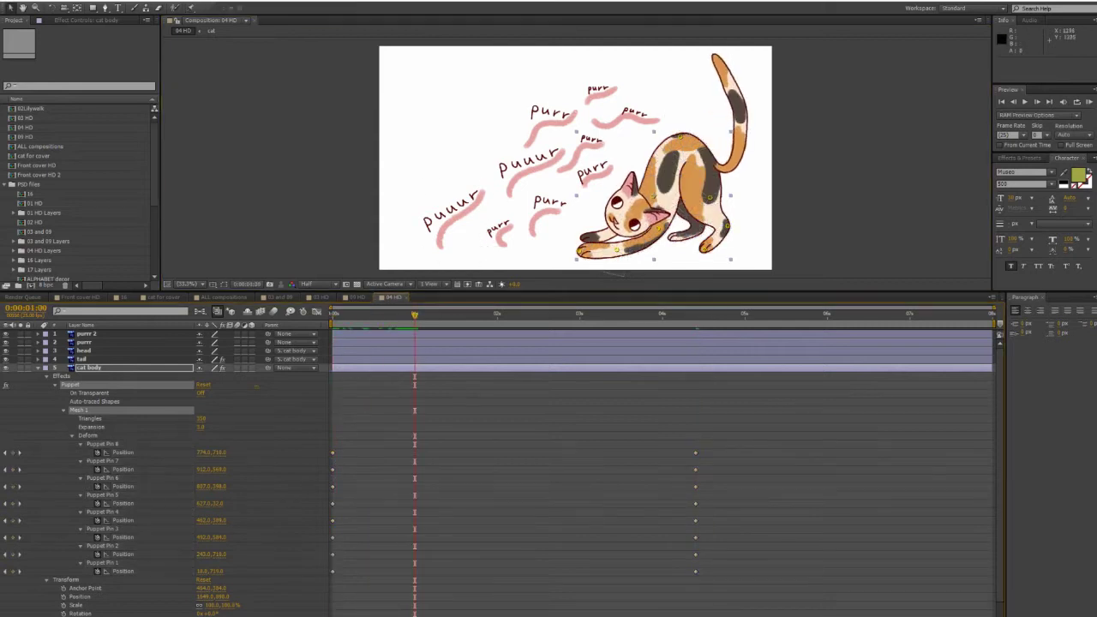
Reposition the cat body pins at about one, two and three seconds to reshape the pose
drag(583, 250, 724, 230)
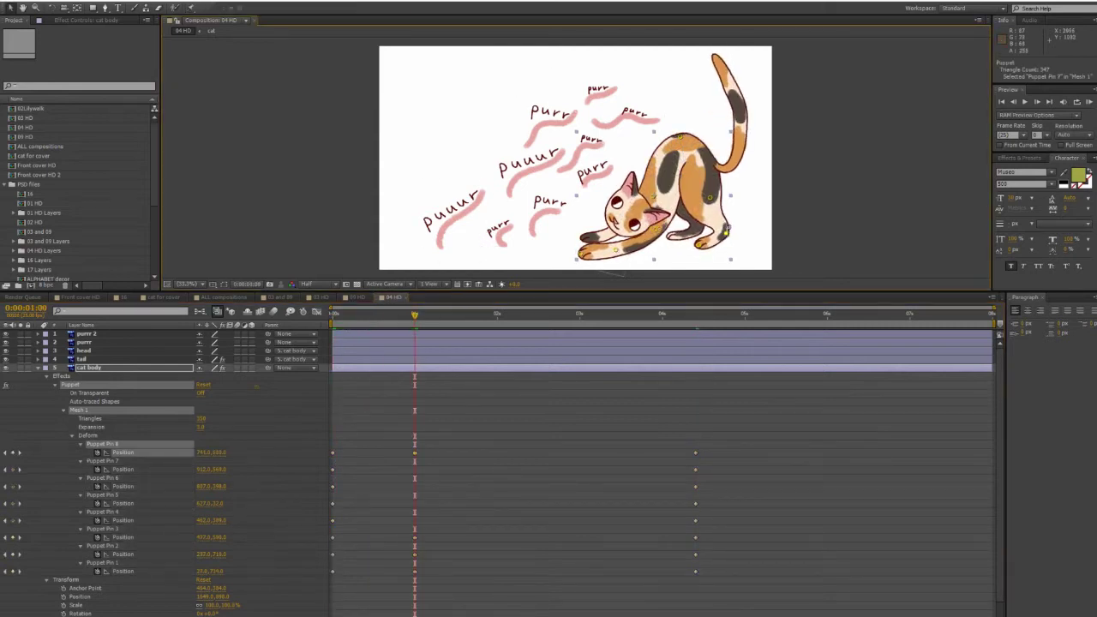
drag(679, 134, 680, 137)
key(Page_Up)
key(Page_Up)
key(Page_Up)
key(Page_Up)
key(Page_Up)
key(Page_Up)
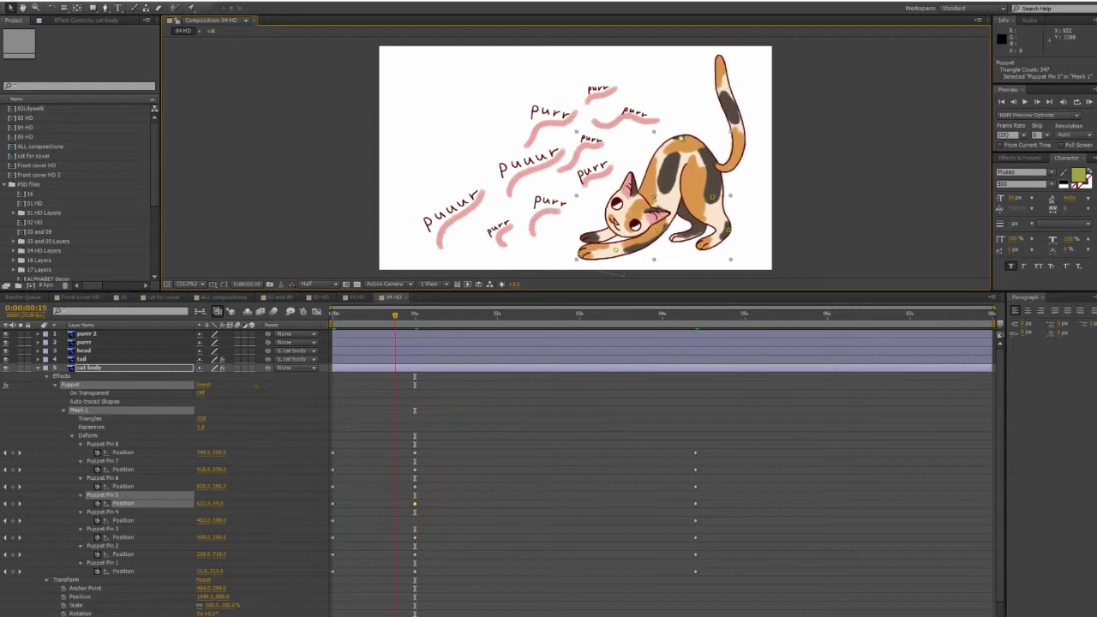
drag(395, 313, 504, 314)
drag(617, 252, 618, 250)
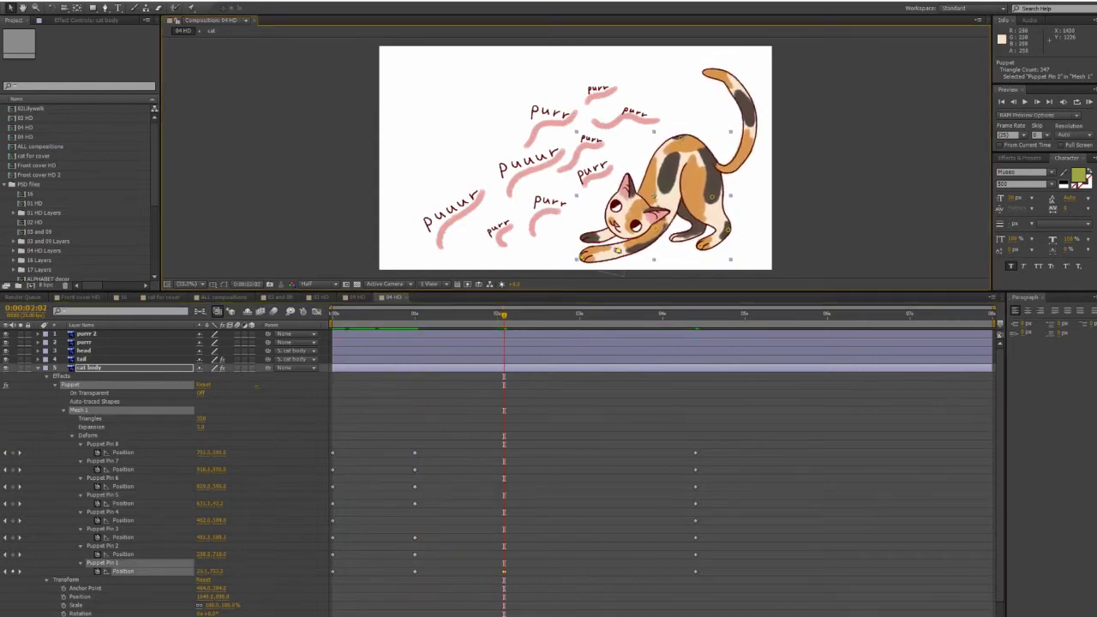
drag(712, 75, 737, 67)
click(603, 314)
drag(724, 219, 725, 214)
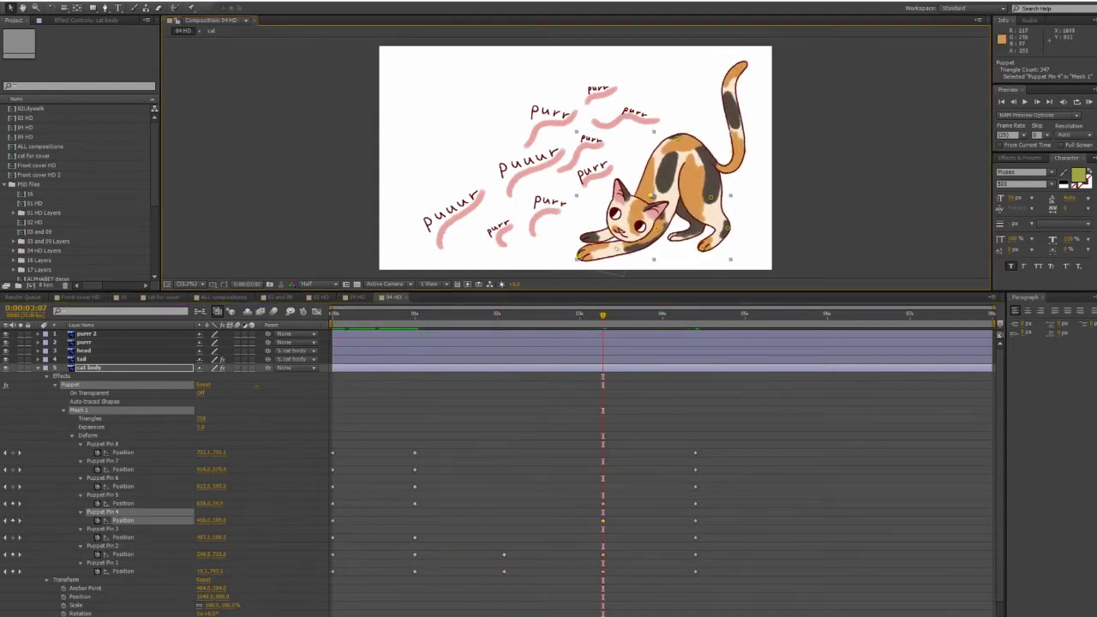
Copy the starting pin keyframes and paste them at 0:00:05:13 to loop the pose
click(788, 314)
drag(404, 428, 617, 580)
key(ctrl+c)
key(ctrl+v)
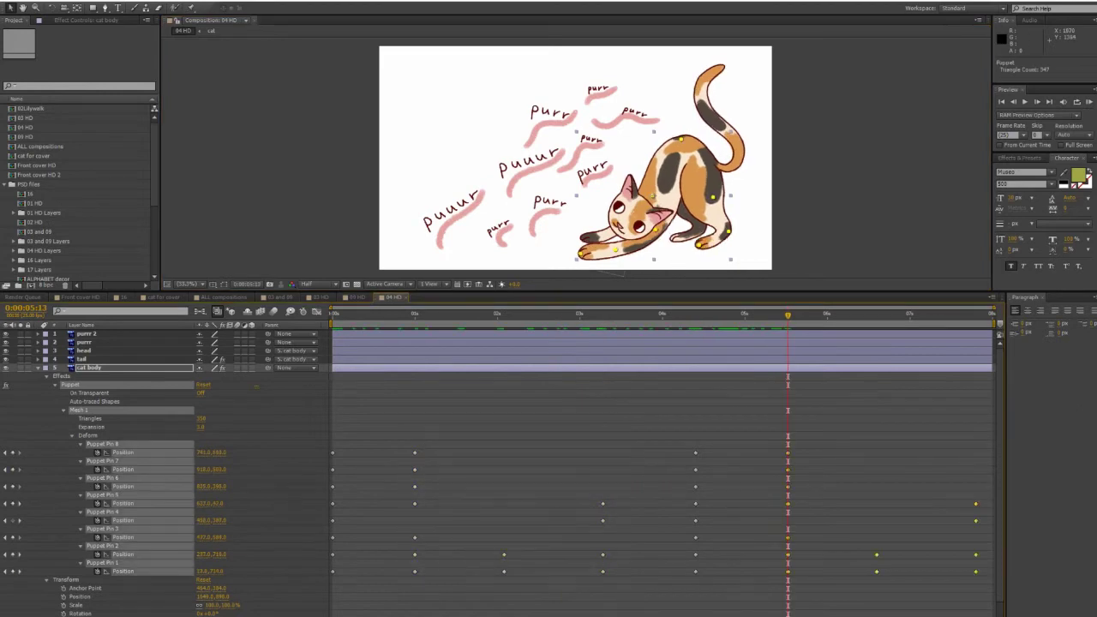
drag(788, 313, 702, 313)
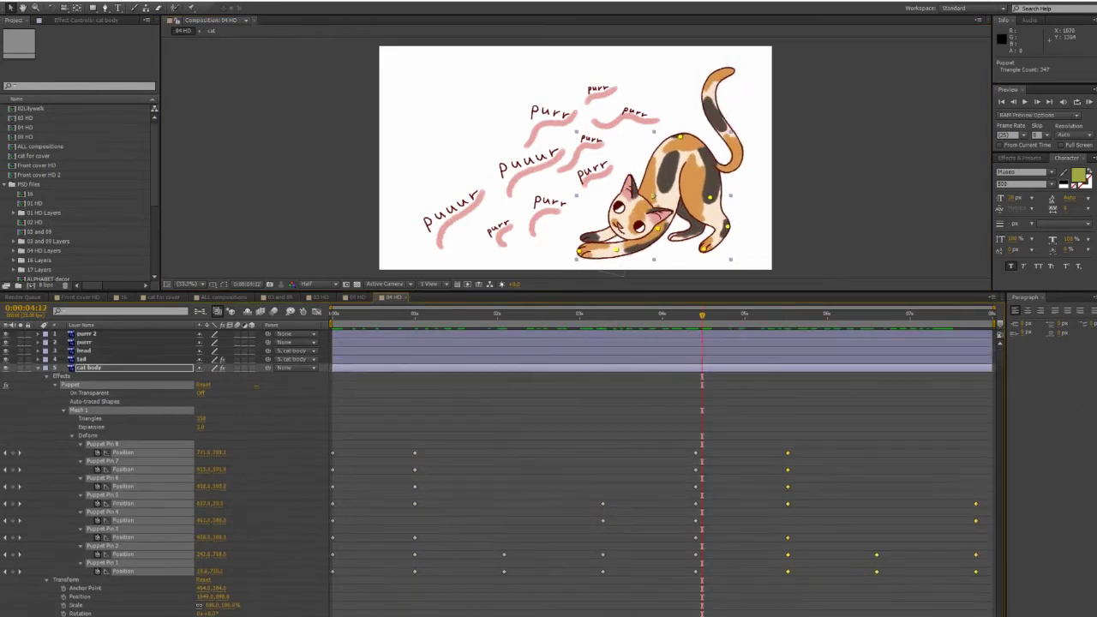
Paste the head's keyframes at 5:05 and preview the animation
click(38, 351)
click(83, 351)
click(761, 314)
key(ctrl+v)
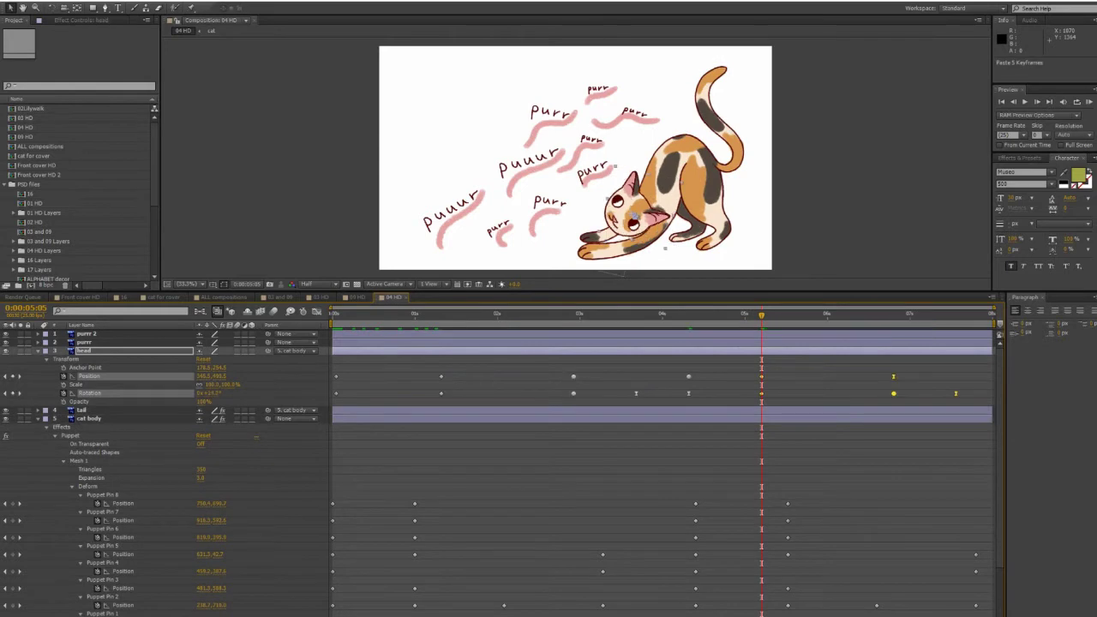
key(KP_0)
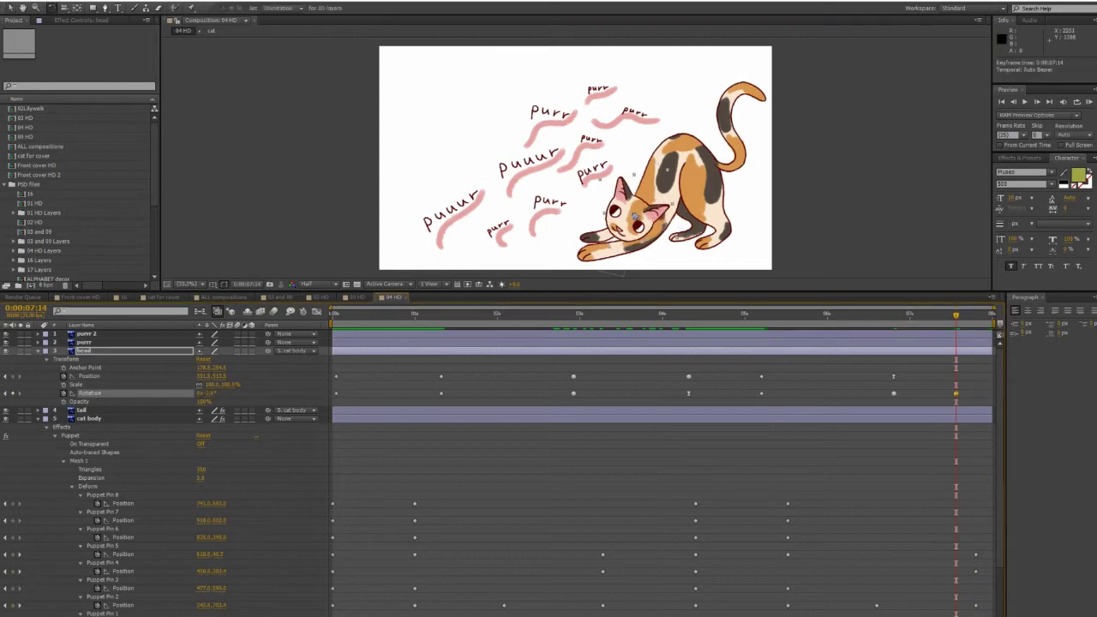
Start R paw Rotation keyframes at the timeline start, rotating the paw about 5.5 degrees
click(88, 419)
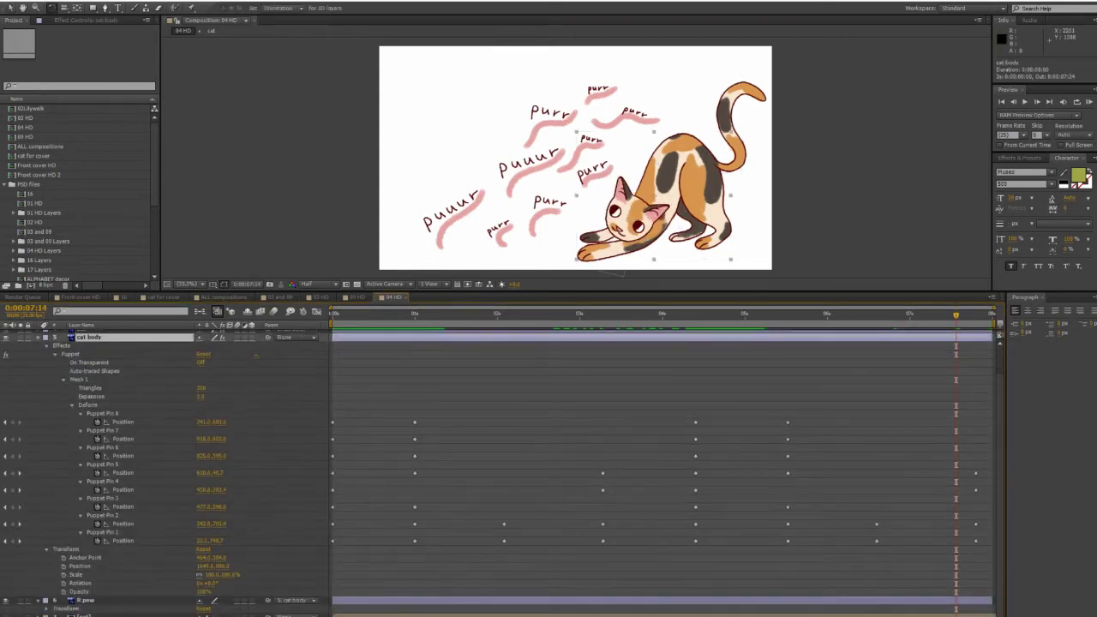
key(Home)
click(85, 470)
click(62, 511)
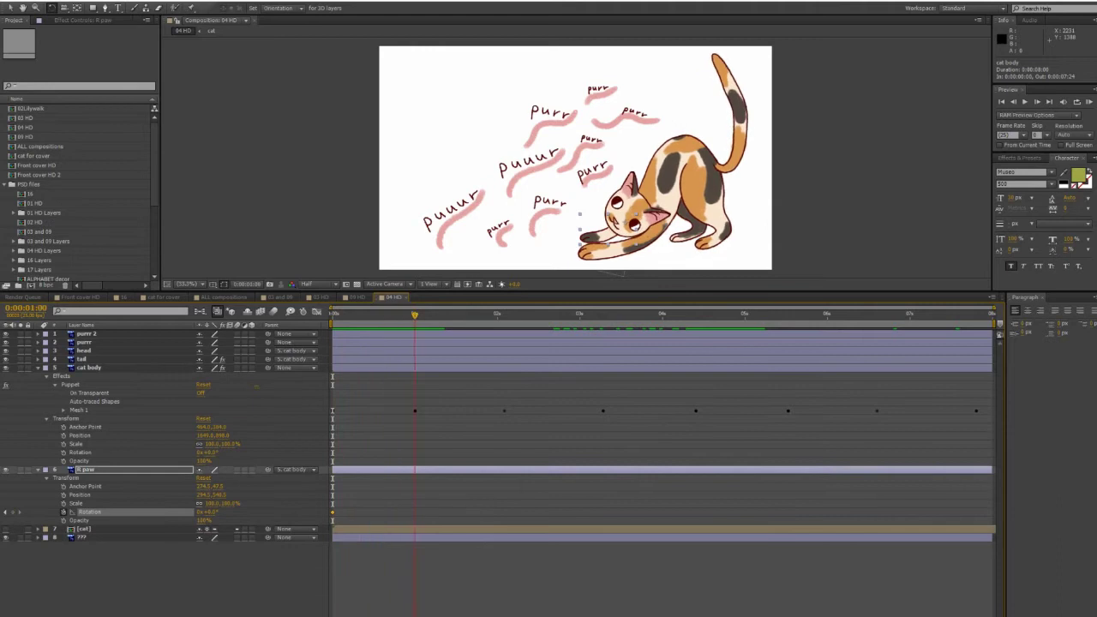
drag(414, 314, 504, 314)
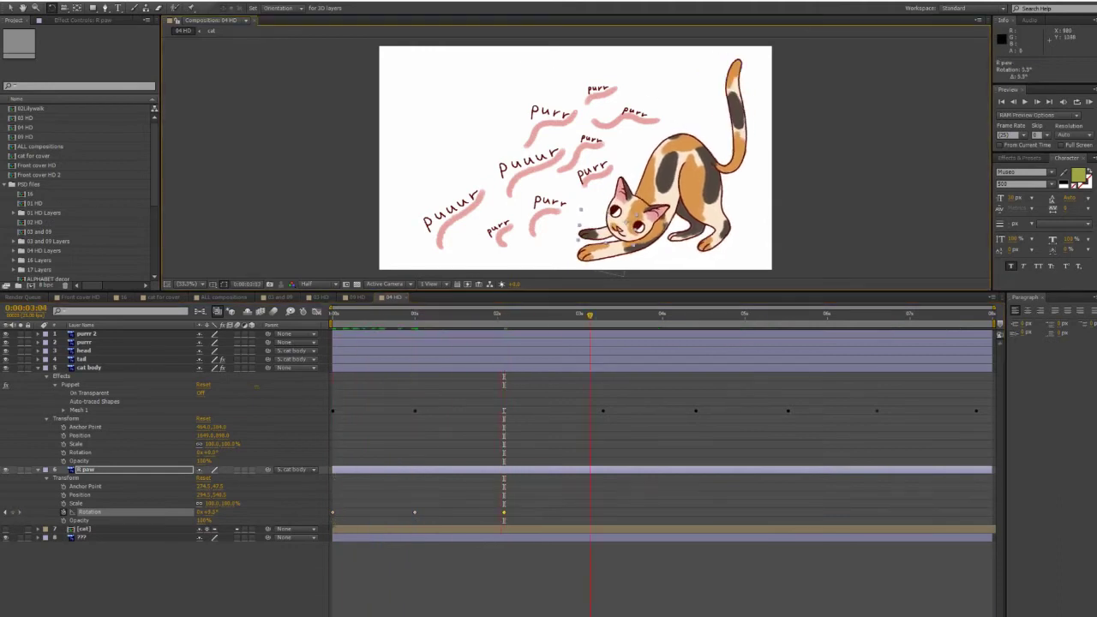
Add later paw rotation keyframes near 4.6 and -2.9 degrees, then preview
drag(590, 314, 602, 314)
drag(205, 512, 203, 511)
drag(603, 313, 722, 314)
drag(206, 512, 203, 512)
drag(722, 314, 811, 314)
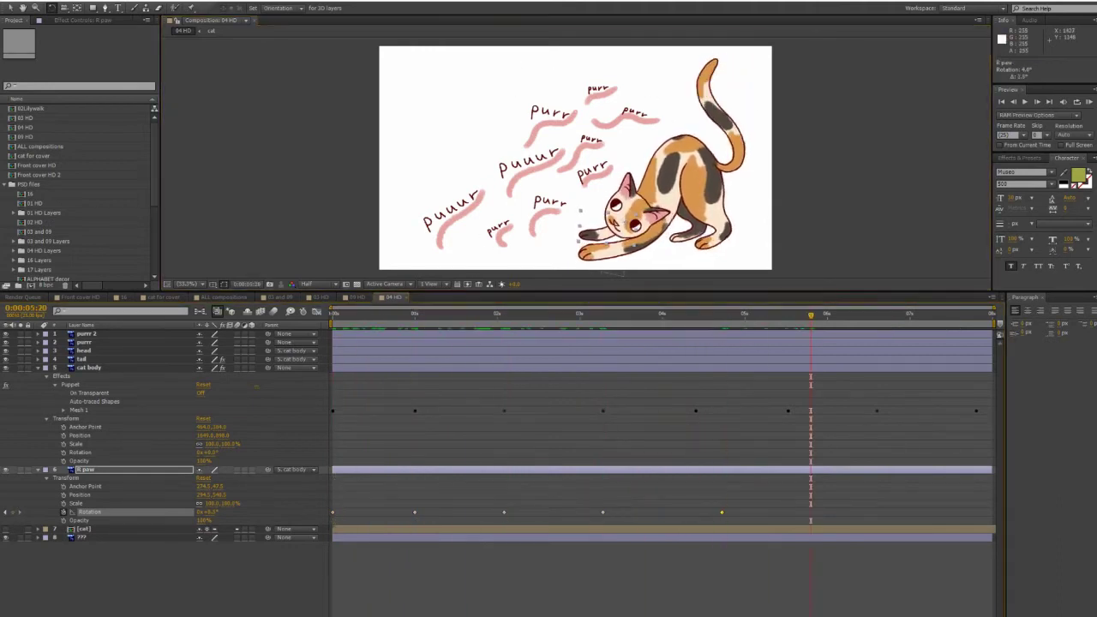
drag(666, 280, 629, 285)
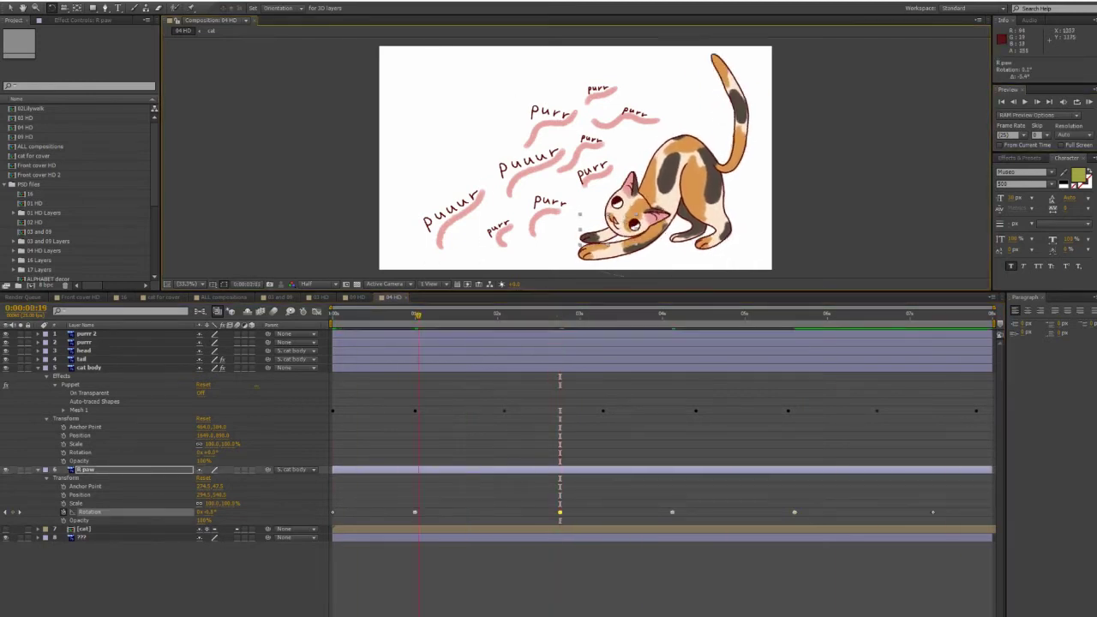
drag(651, 279, 622, 274)
key(space)
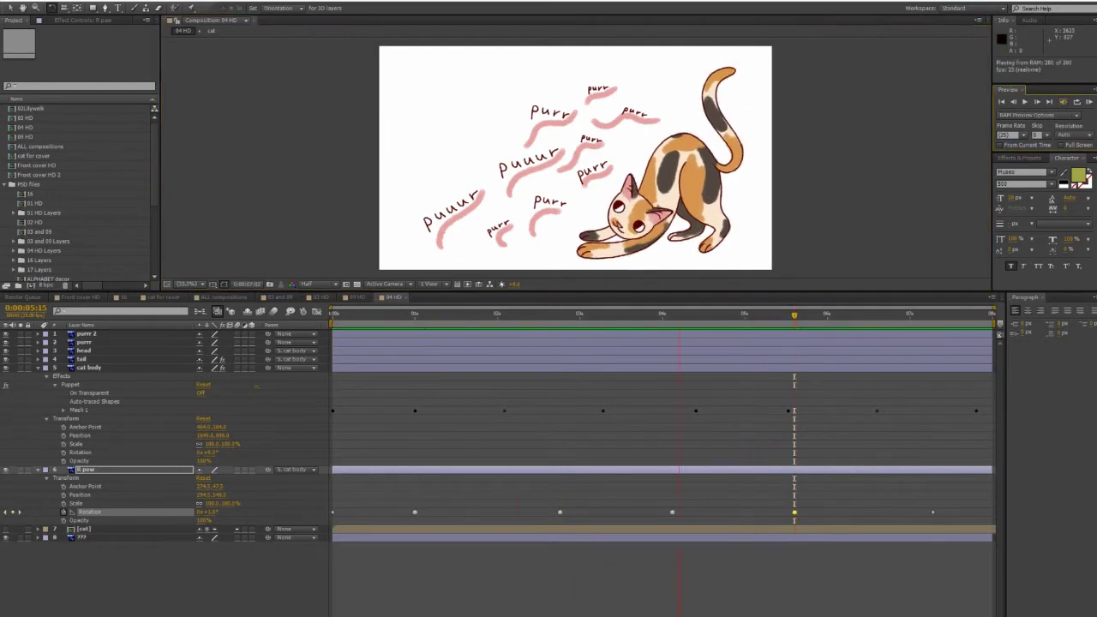
Reshape the purrr Mask 1 path and shift its mask path keyframes later in time
key(space)
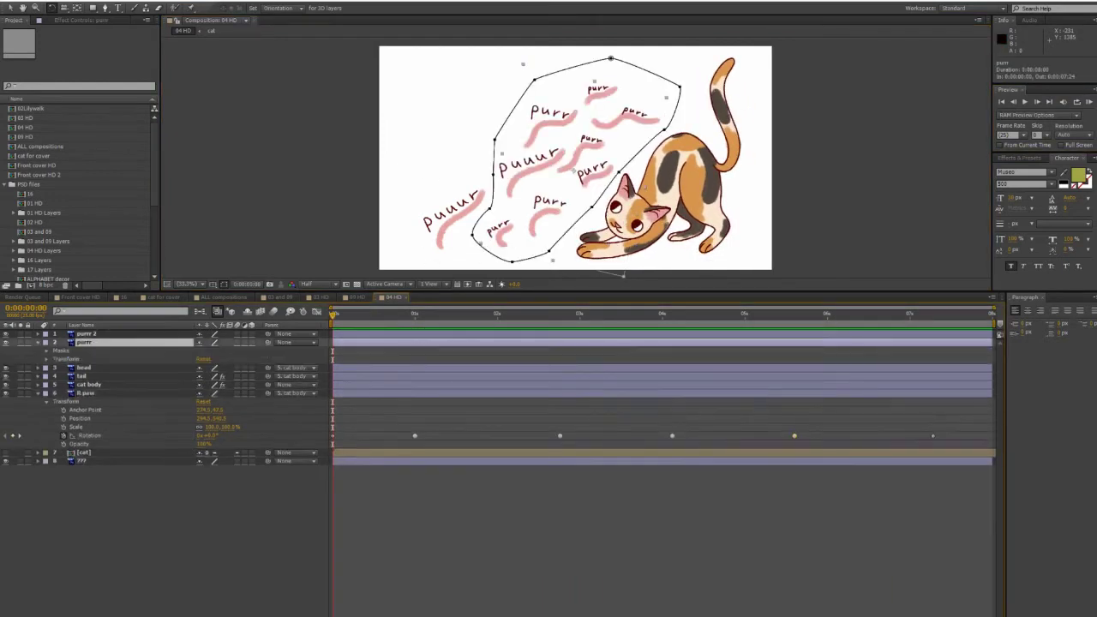
key(space)
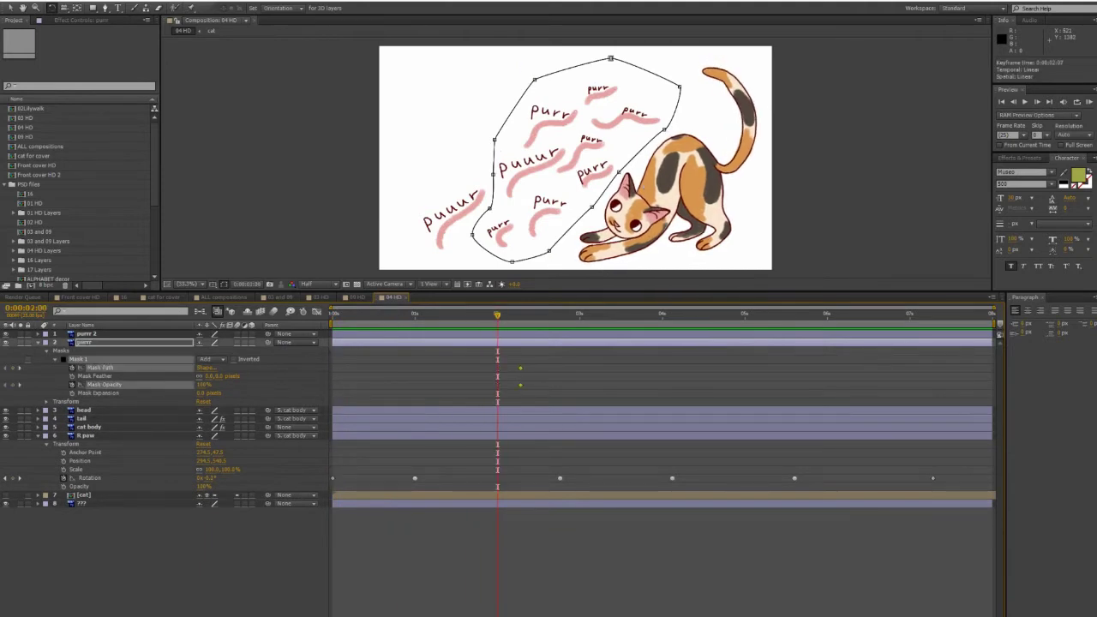
click(599, 70)
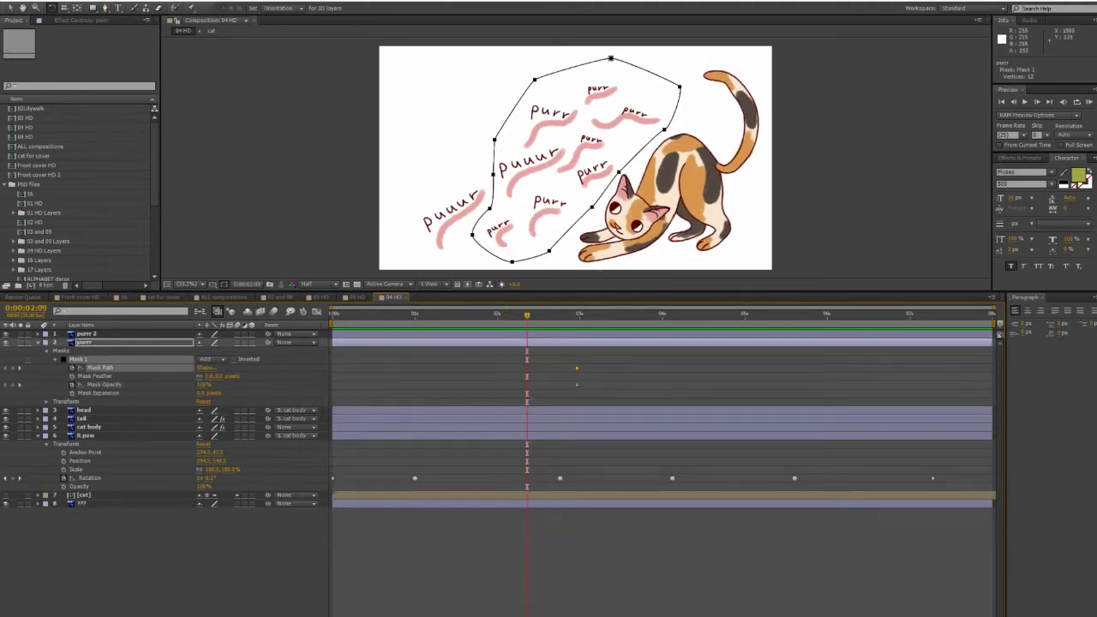
drag(600, 70, 607, 109)
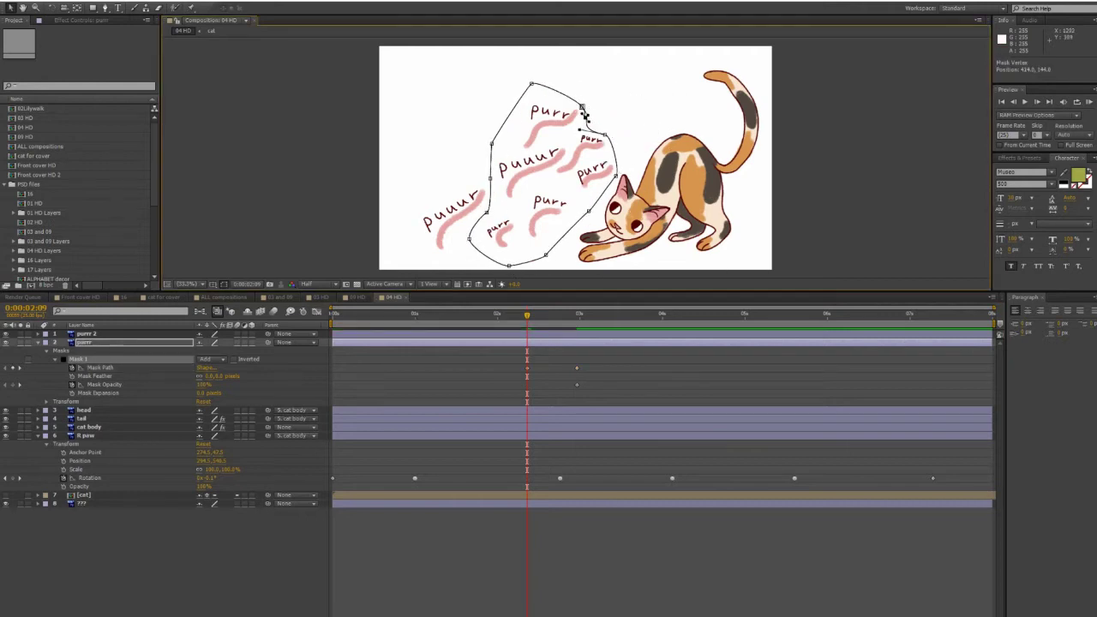
key(space)
key(space)
drag(577, 368, 766, 368)
At about 0:00:04:13, flatten the mask's upper edge, then play back the reveal
drag(527, 313, 703, 314)
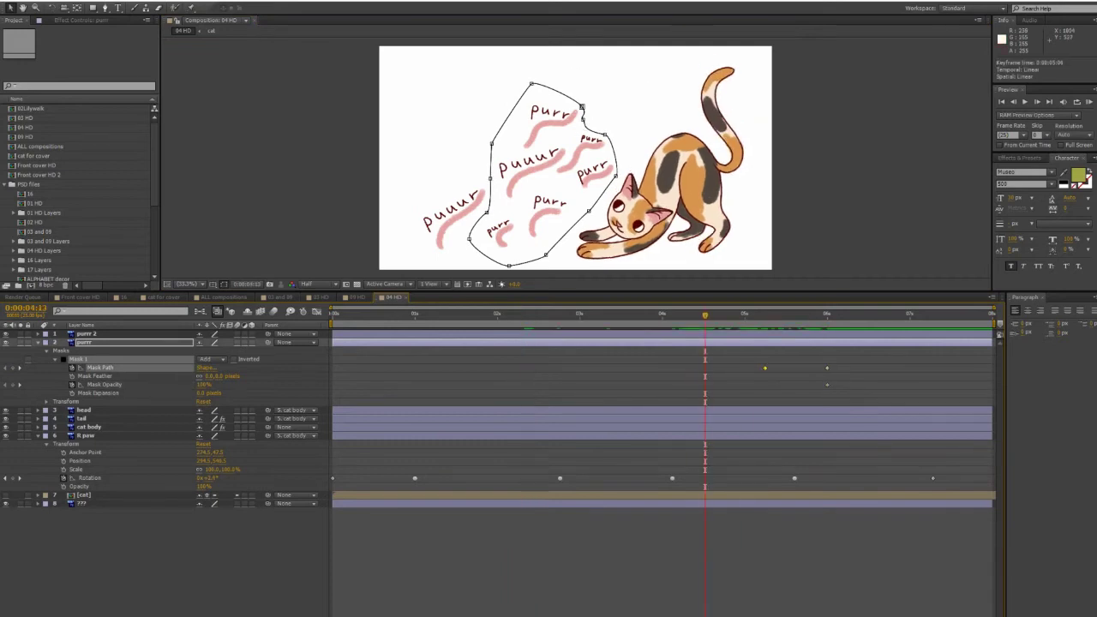
click(610, 151)
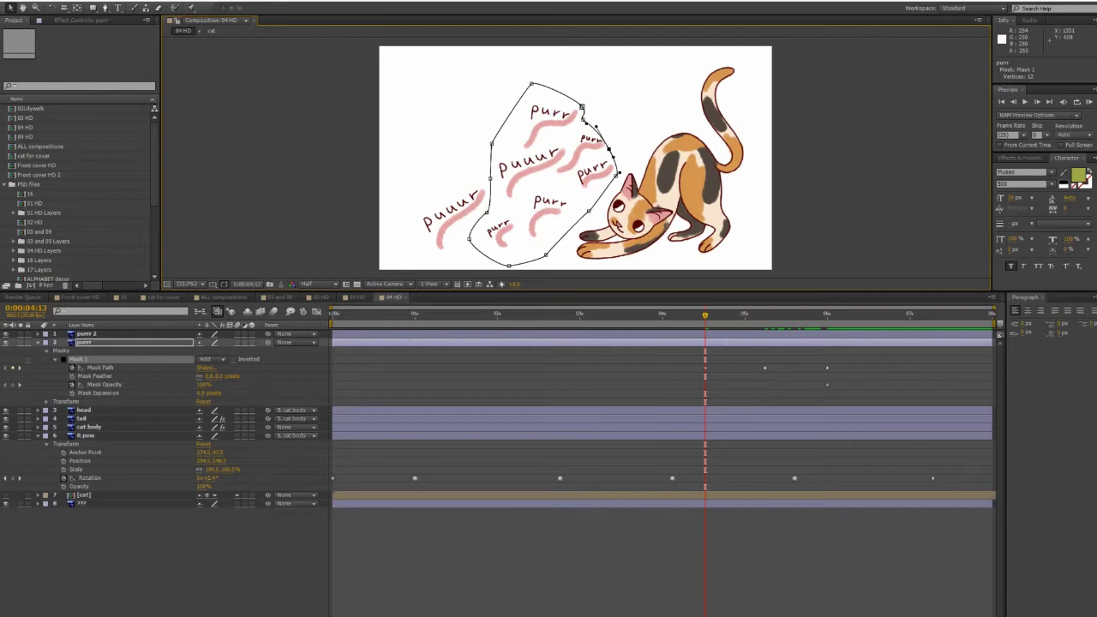
drag(531, 84, 512, 148)
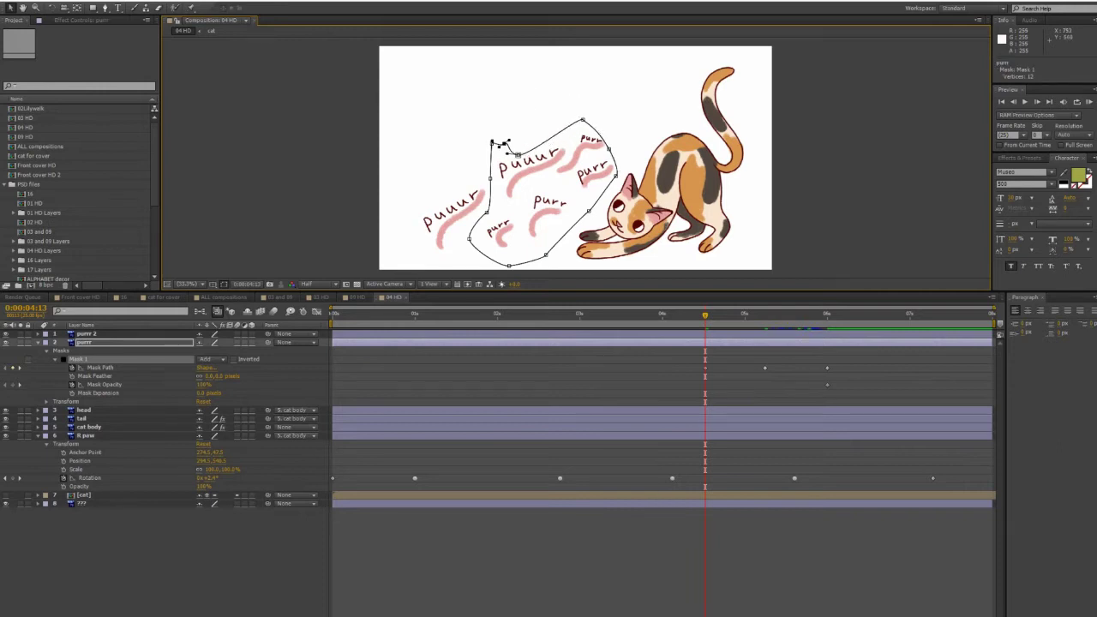
drag(705, 314, 738, 314)
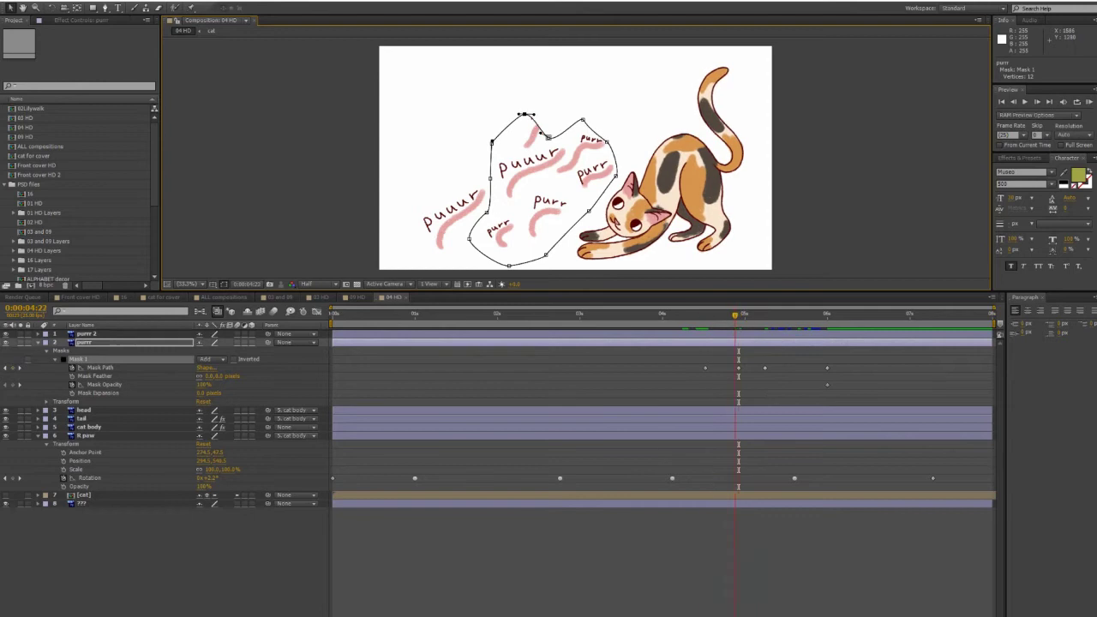
key(Page_Down)
key(Page_Down)
key(Page_Down)
key(Page_Down)
key(Page_Down)
key(Page_Down)
key(Page_Down)
key(Page_Down)
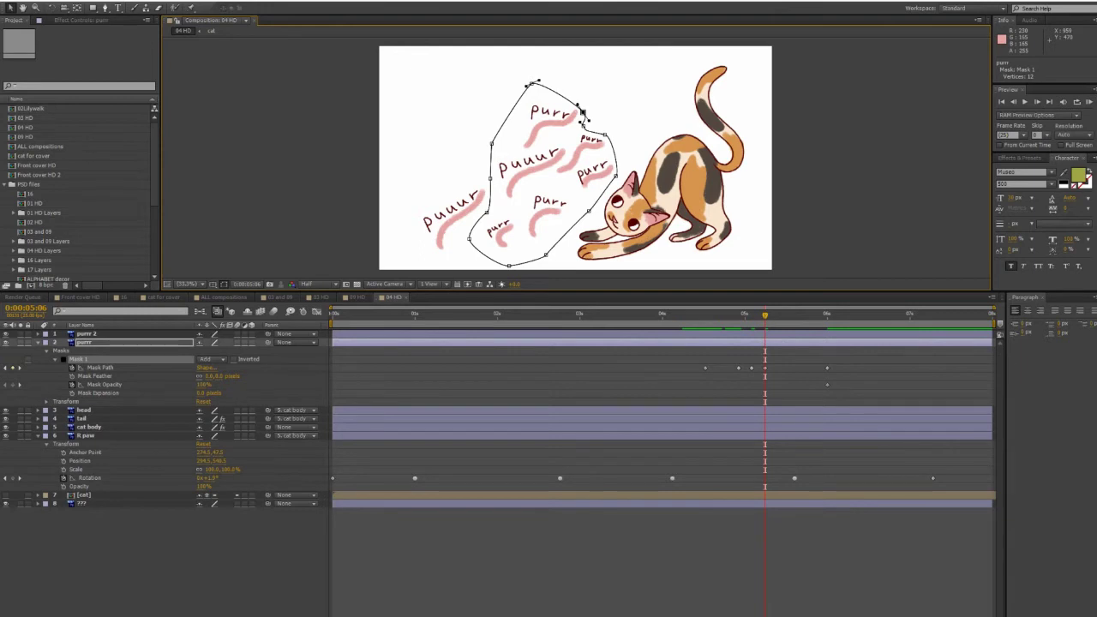
key(j)
key(j)
key(j)
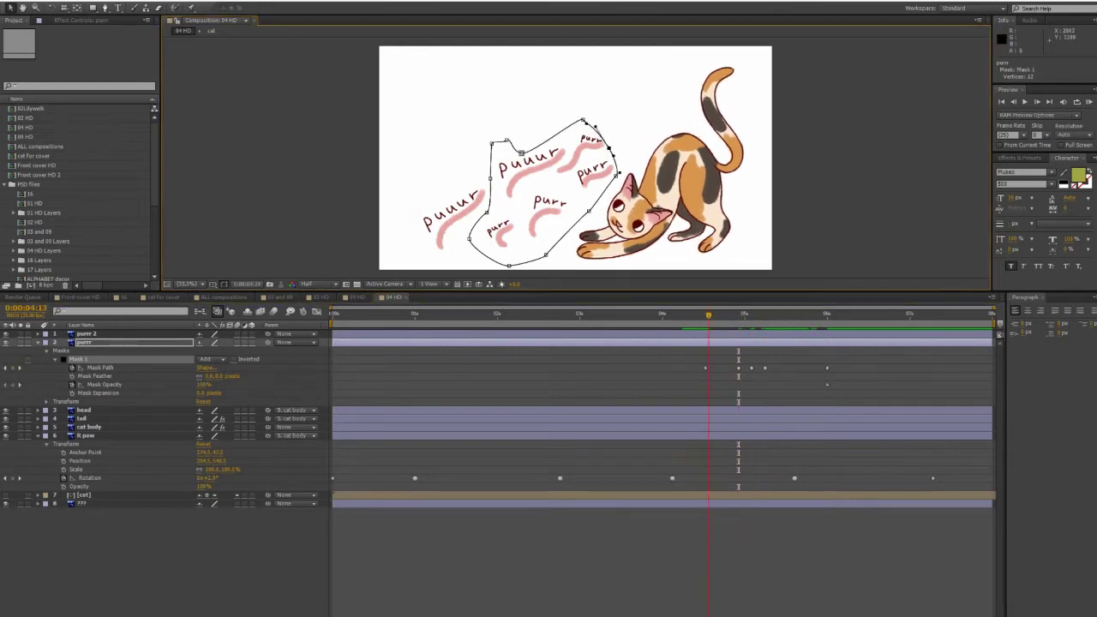
key(j)
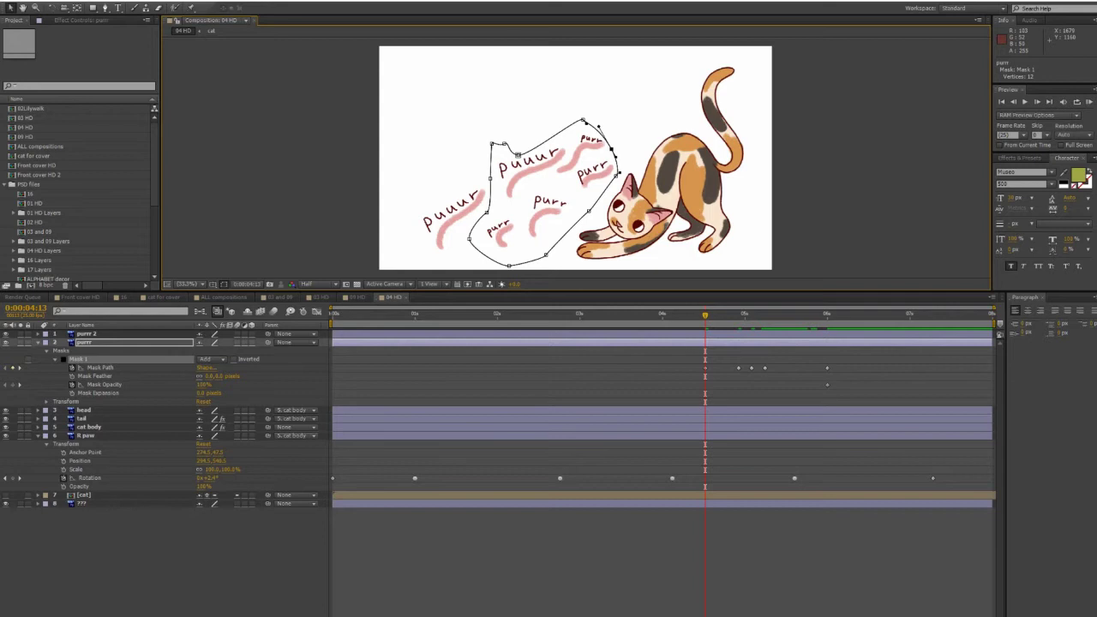
key(space)
key(space)
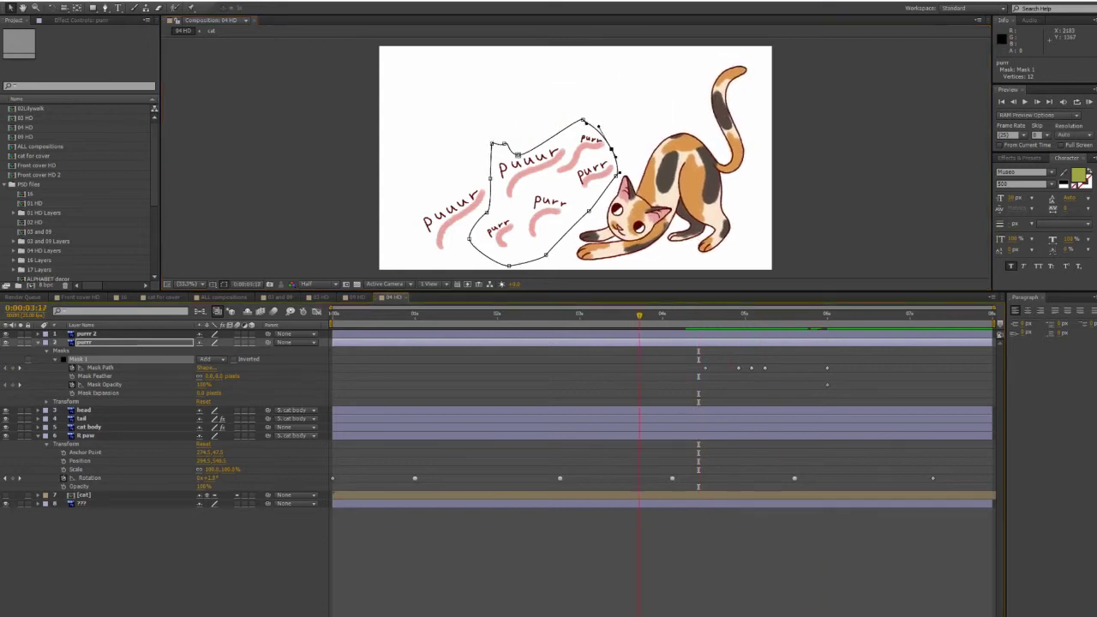
Fine-tune mask points at several frames so the words reveal in sequence
drag(583, 119, 579, 117)
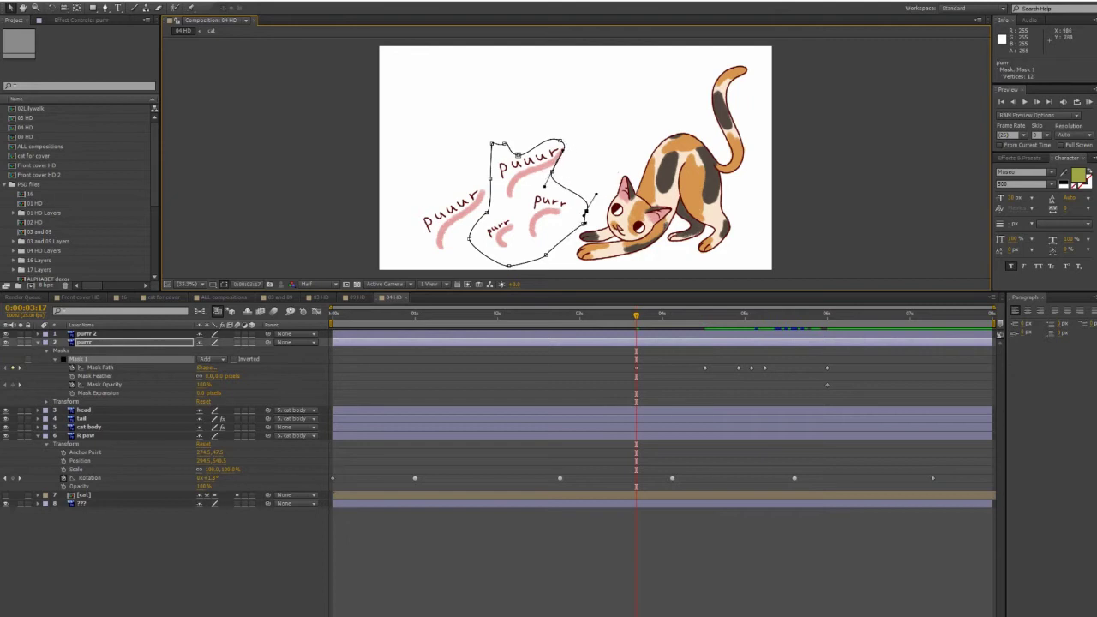
key(Page_Down)
key(Page_Down)
key(Page_Down)
key(Page_Down)
key(Page_Down)
key(Page_Down)
key(Page_Down)
key(Page_Down)
key(Page_Down)
key(Page_Down)
key(Page_Down)
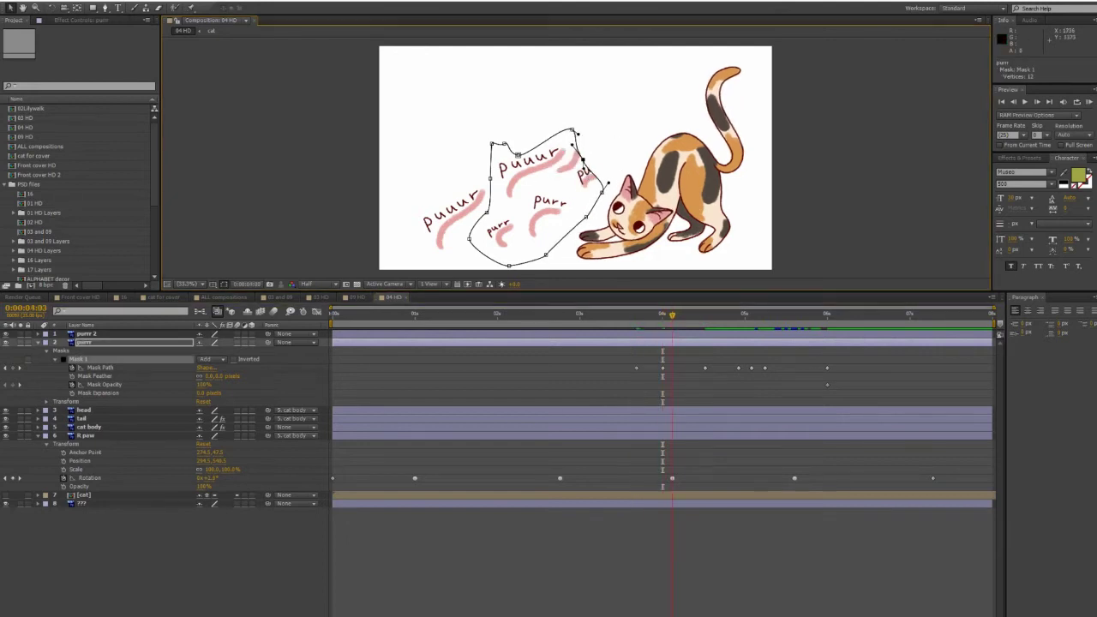
key(Page_Up)
key(Page_Up)
key(Page_Up)
key(Page_Up)
key(Page_Up)
key(Page_Up)
key(Page_Up)
key(Page_Up)
key(Page_Up)
key(Page_Up)
key(Page_Up)
key(Page_Up)
key(Page_Up)
key(Page_Up)
key(Page_Up)
key(Page_Up)
key(Page_Up)
key(Page_Up)
key(Page_Up)
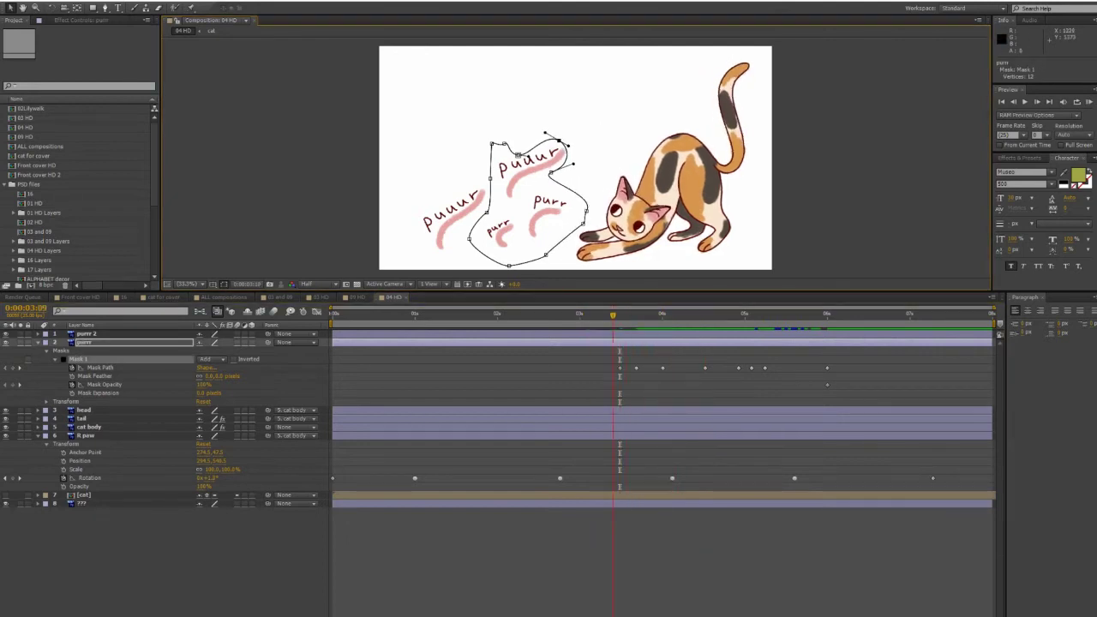
key(Page_Up)
key(Page_Up)
key(Page_Up)
key(Page_Up)
key(Page_Up)
key(Page_Up)
key(Page_Up)
key(Page_Up)
key(Page_Up)
key(Page_Up)
key(Page_Up)
key(Page_Up)
key(Page_Up)
key(Page_Up)
key(Page_Up)
key(Page_Down)
key(Page_Down)
key(Page_Down)
key(Page_Down)
key(Page_Down)
key(Page_Down)
key(Page_Down)
key(Page_Down)
key(Page_Down)
key(Page_Down)
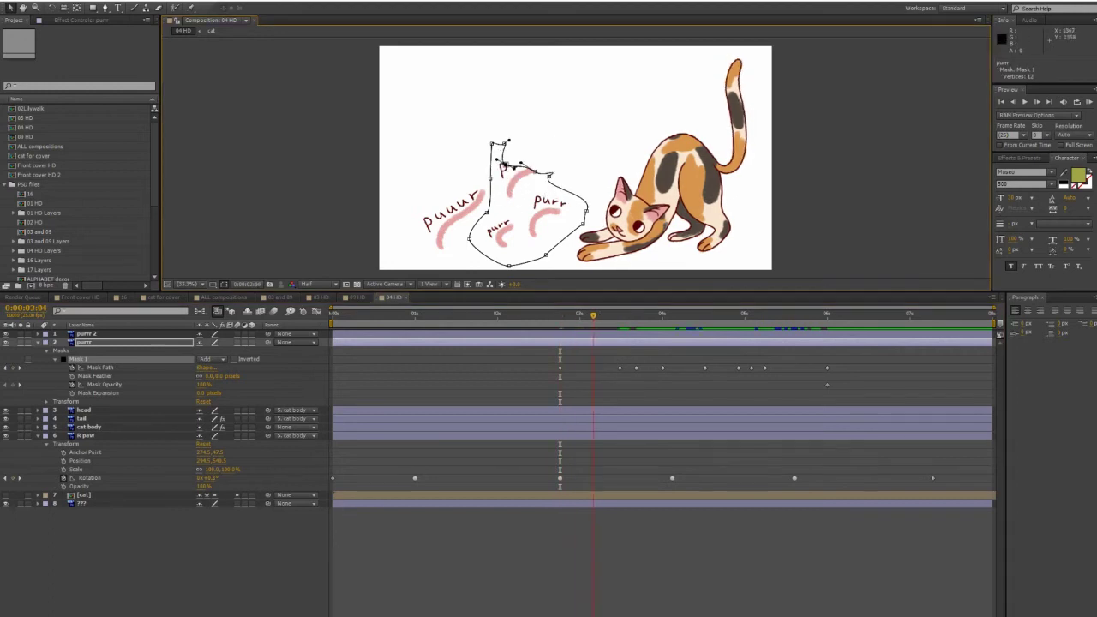
key(Page_Up)
key(Page_Up)
key(Page_Up)
key(Page_Up)
key(Page_Up)
key(Page_Up)
key(Page_Up)
key(Page_Up)
key(Page_Up)
key(Page_Up)
key(Page_Up)
key(Page_Up)
key(Page_Up)
key(Page_Up)
key(Page_Up)
key(Page_Up)
key(Page_Up)
key(Page_Up)
key(Page_Up)
key(Page_Up)
key(Page_Up)
key(Page_Up)
key(Page_Up)
key(Page_Up)
key(Page_Up)
key(Page_Up)
key(Page_Up)
key(Page_Up)
key(Page_Up)
key(Page_Up)
key(Page_Up)
key(Page_Up)
key(Page_Up)
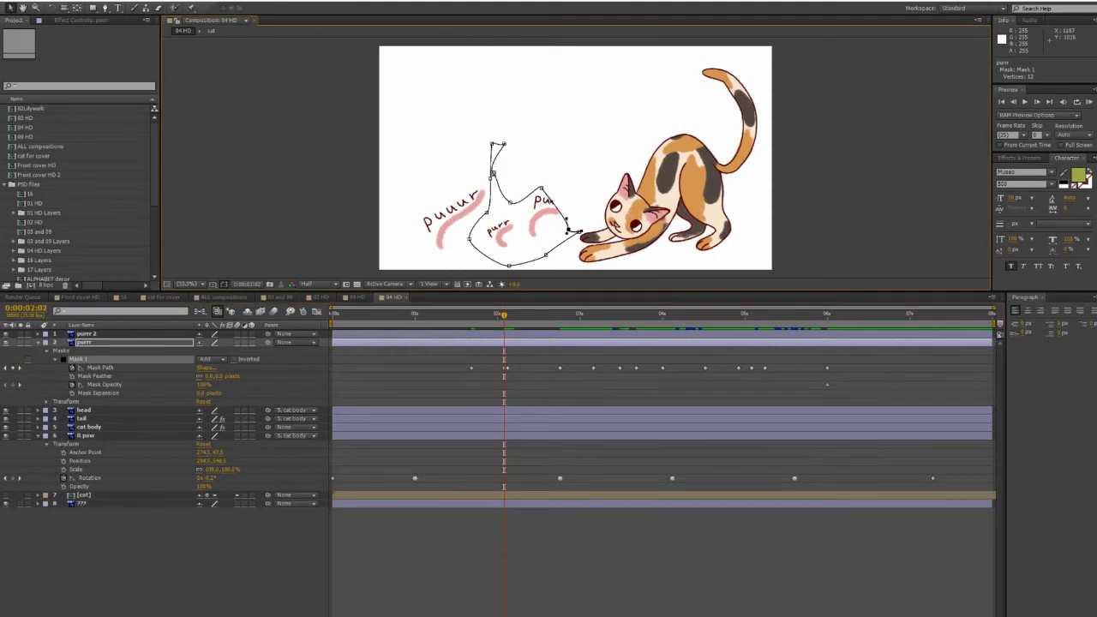
key(Page_Up)
key(Page_Up)
key(Page_Up)
key(Page_Up)
key(Page_Up)
key(Page_Up)
key(Page_Up)
key(Page_Up)
key(Page_Up)
key(Page_Up)
key(Page_Up)
key(Page_Up)
key(Page_Up)
key(Page_Up)
key(Page_Up)
key(Page_Up)
key(Page_Up)
key(Page_Up)
key(Page_Up)
key(Page_Up)
drag(511, 204, 512, 239)
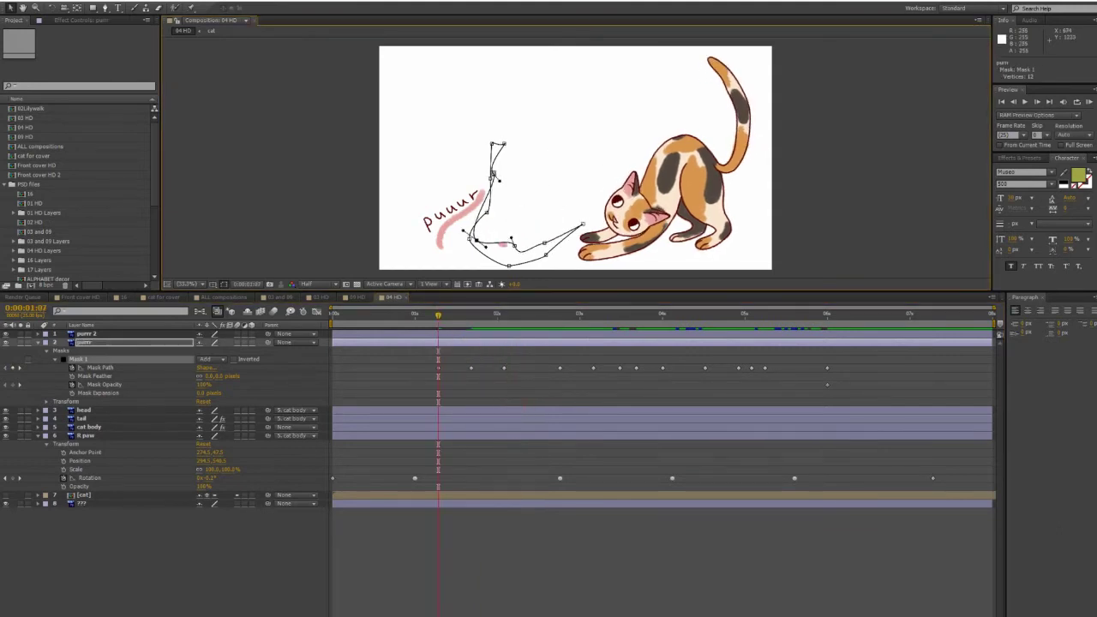
key(Page_Down)
key(Page_Down)
key(Page_Down)
key(Page_Down)
key(Page_Down)
key(Page_Down)
key(Page_Down)
key(Page_Down)
key(Page_Down)
key(Page_Down)
key(Page_Down)
key(Page_Down)
key(Page_Down)
key(Page_Down)
key(Page_Down)
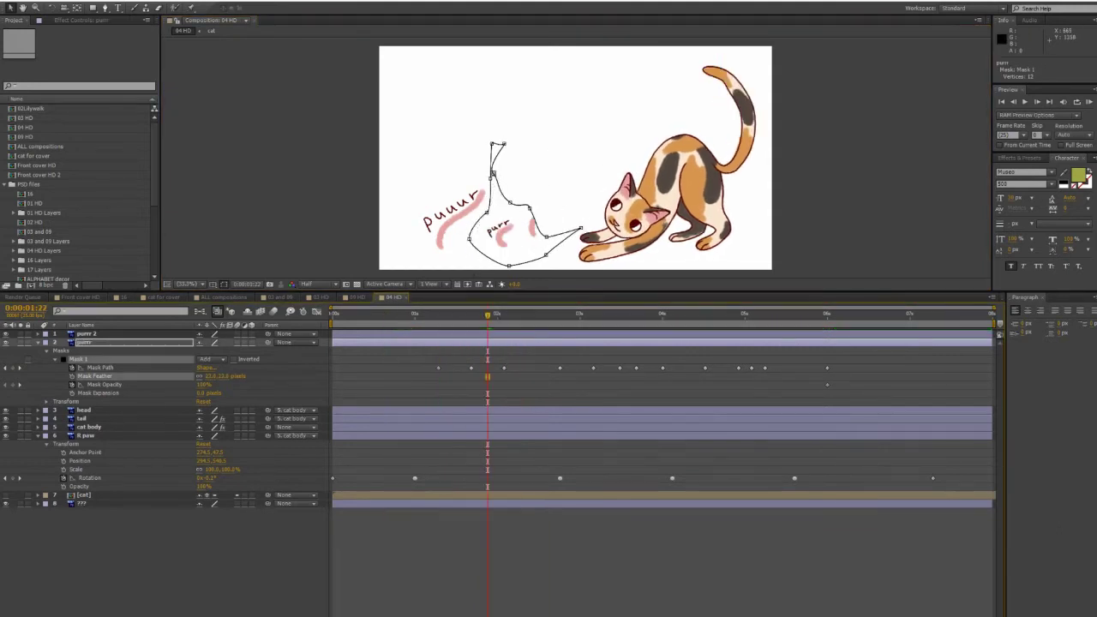
Add a purrr 2 Mask Path keyframe wrapping the puuur word, then check surrounding frames
click(497, 209)
key(Page_Up)
key(Page_Up)
key(Page_Up)
key(Page_Up)
key(Page_Up)
key(Page_Up)
key(Page_Up)
key(Page_Up)
key(Page_Up)
key(Page_Up)
key(Page_Up)
key(alt+shift+m)
key(Page_Up)
key(Page_Up)
key(Page_Up)
key(Page_Up)
key(Page_Up)
key(Page_Up)
key(Page_Up)
key(Page_Up)
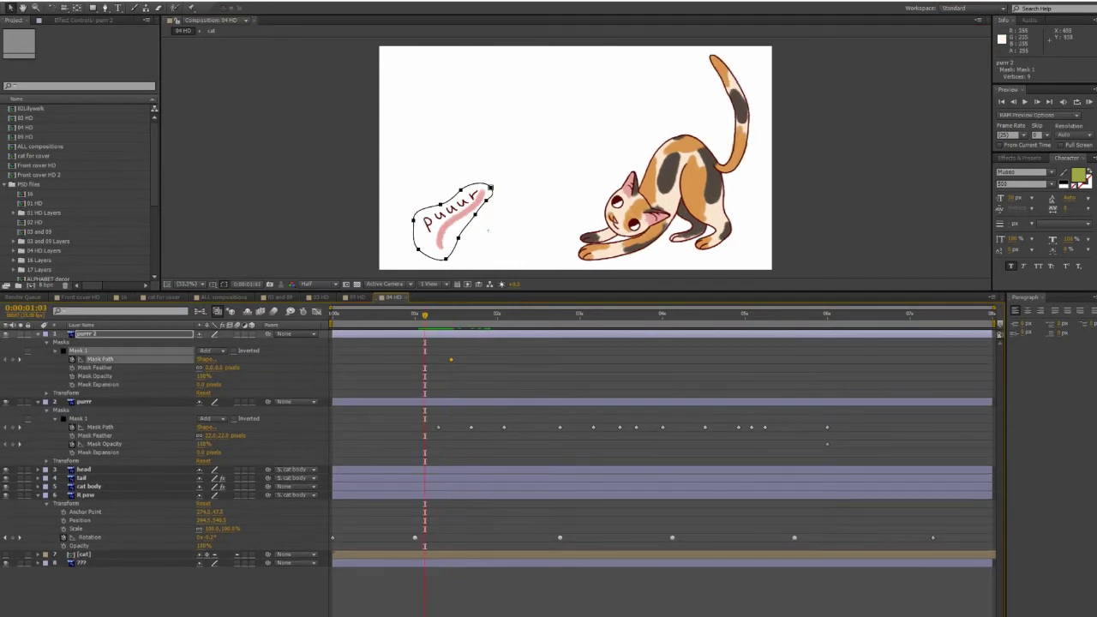
drag(406, 216, 471, 171)
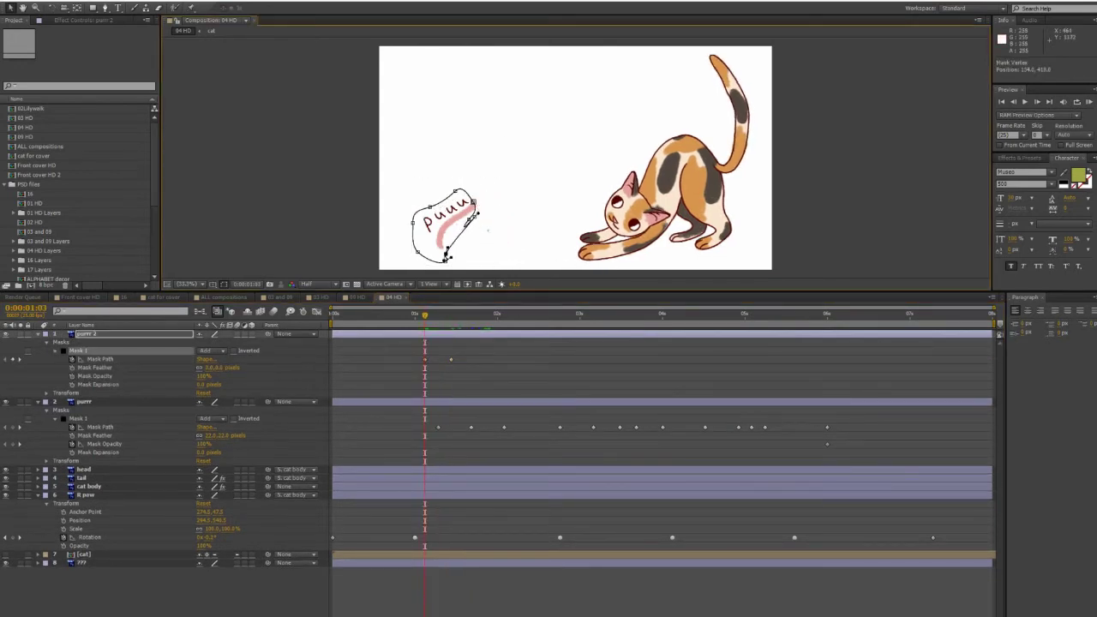
key(ctrl+Down)
key(Page_Down)
key(Page_Down)
key(Page_Down)
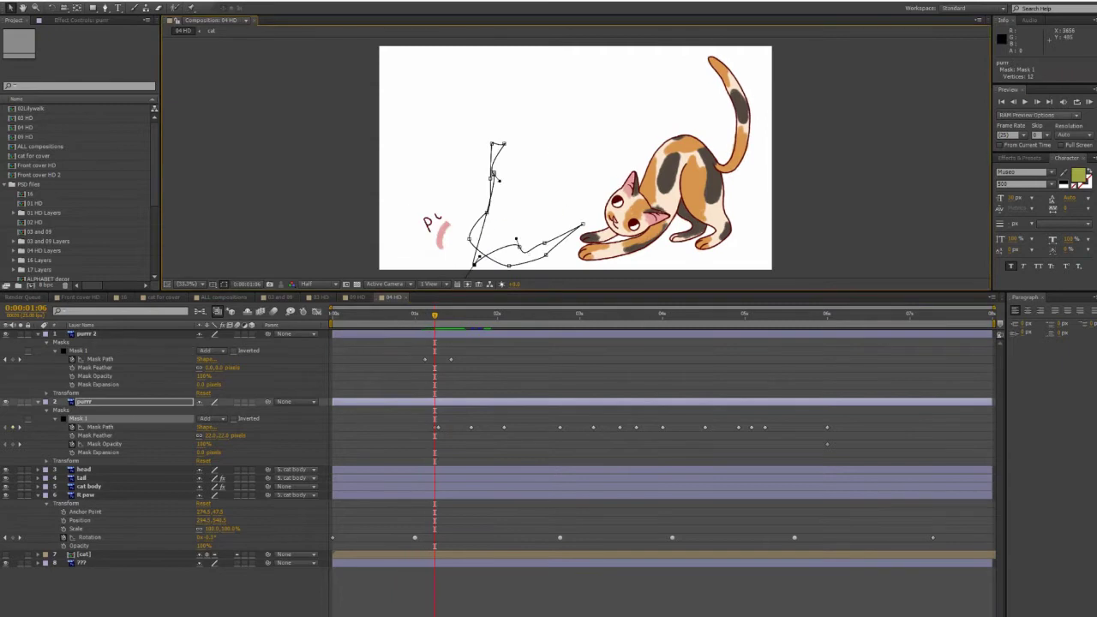
key(Page_Up)
key(Page_Up)
key(Page_Up)
key(Page_Up)
key(Page_Up)
key(Page_Up)
key(Page_Up)
key(Page_Up)
key(Page_Up)
key(Page_Up)
key(Page_Up)
key(Page_Up)
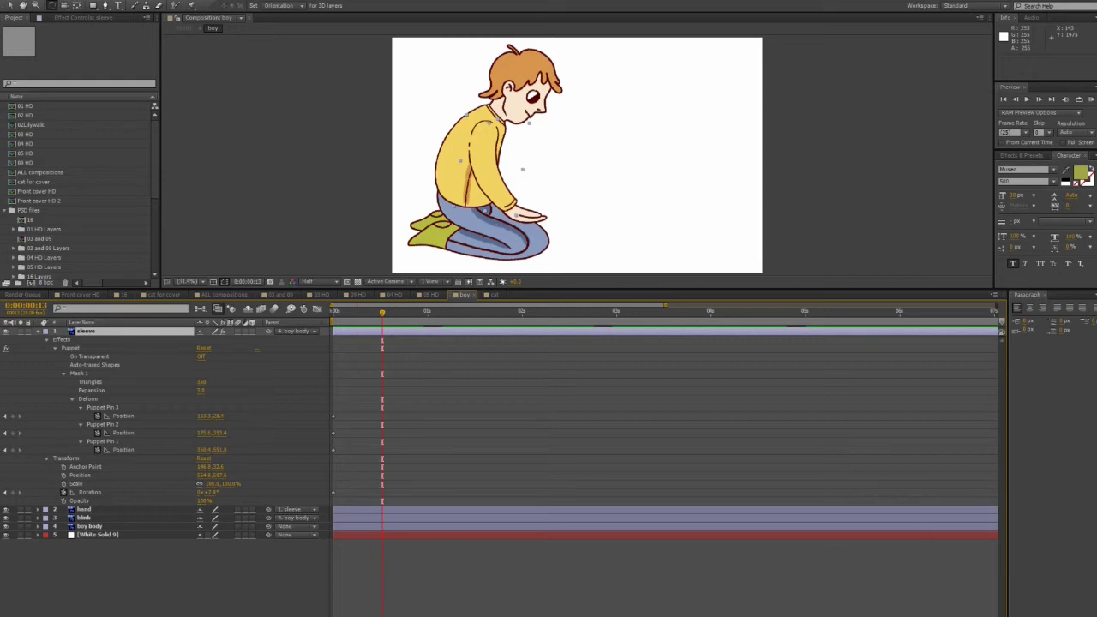
Bend the sleeve with its puppet pins and paste the arm pose at 2:15, reaching forward
click(480, 175)
key(Page_Down)
key(Page_Down)
key(Page_Down)
key(Page_Down)
drag(479, 175, 463, 184)
key(w)
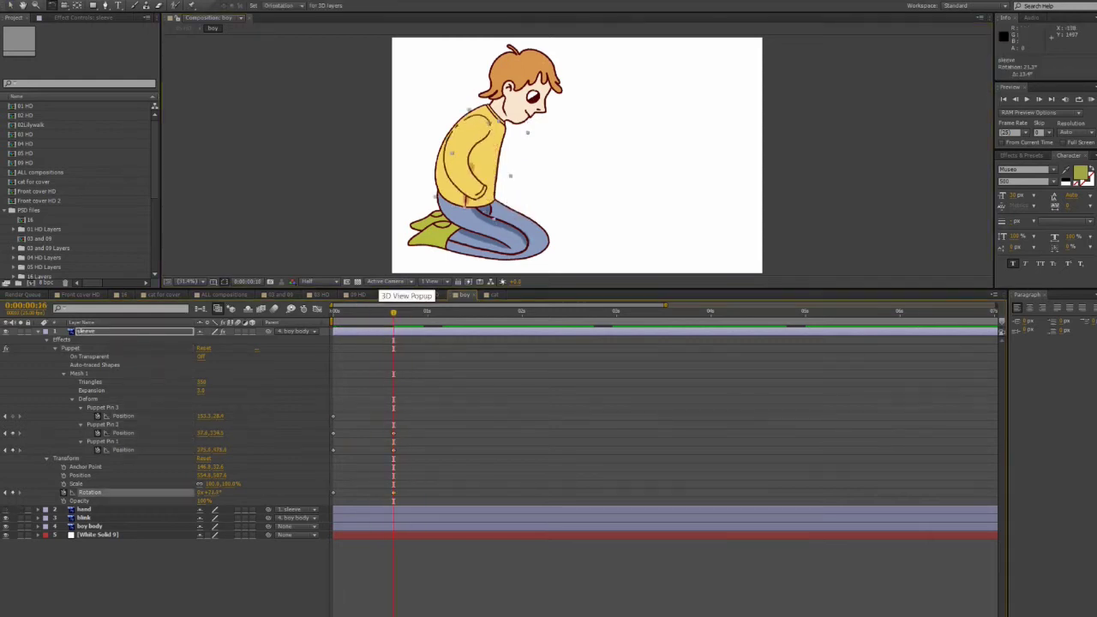
click(103, 441)
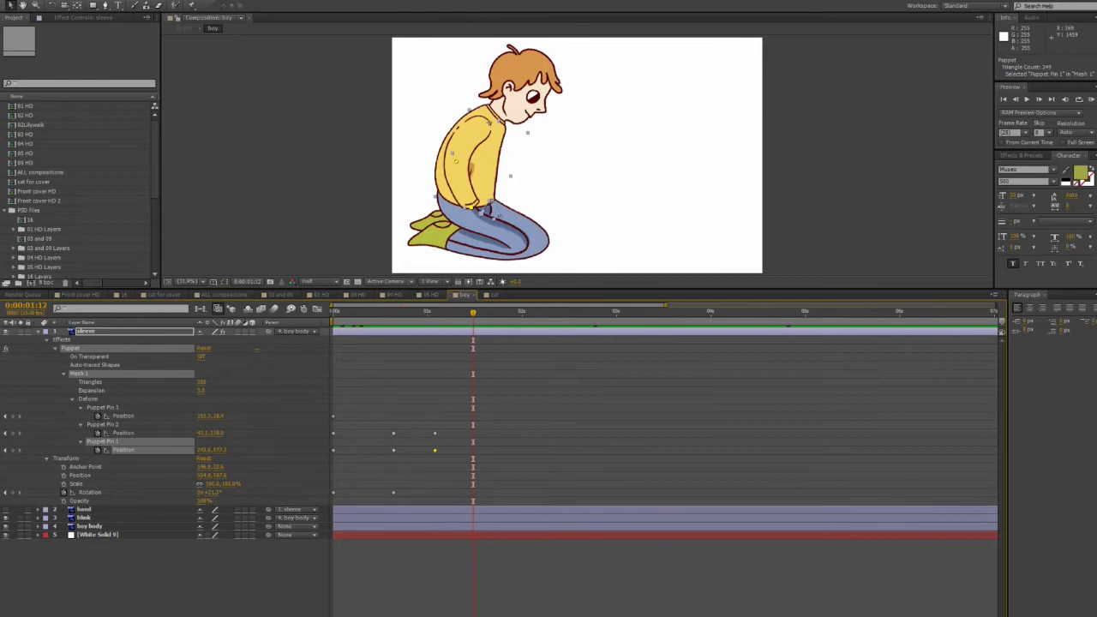
key(ctrl+v)
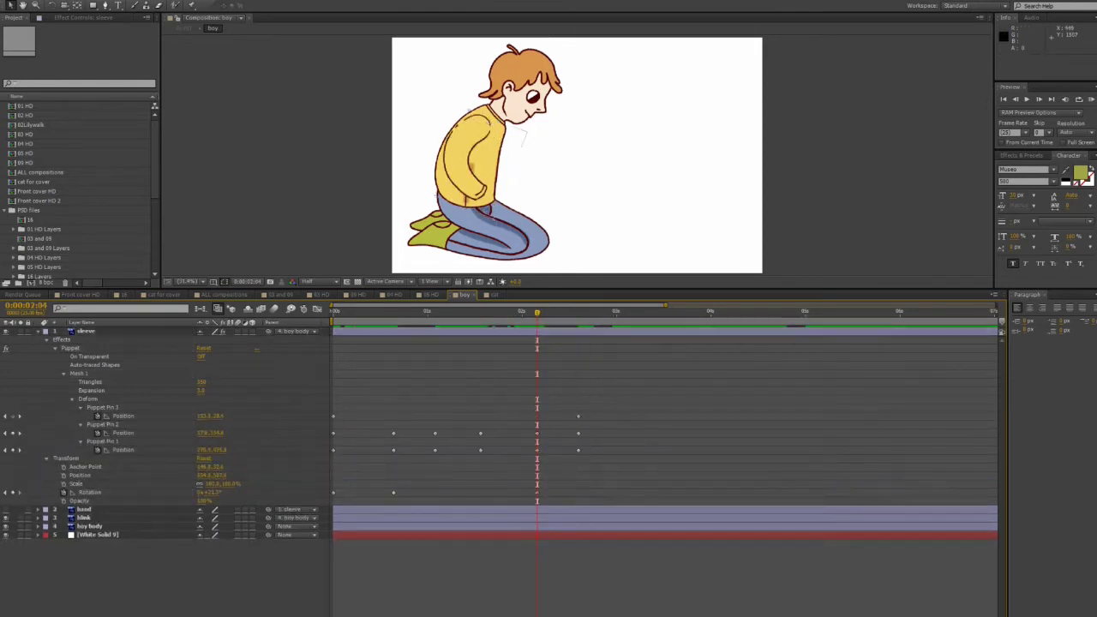
key(shift+Page_Down)
drag(514, 204, 548, 208)
Copy the hand's rotation keyframe to 2:15 and reposition the hand's puppet pin
key(Home)
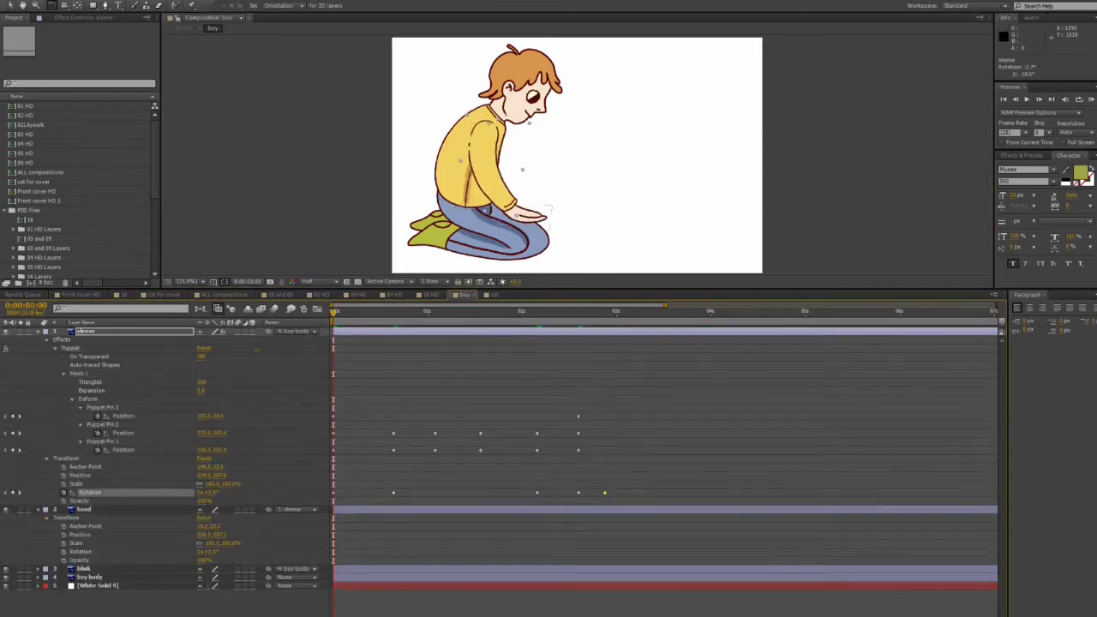
click(90, 552)
key(k)
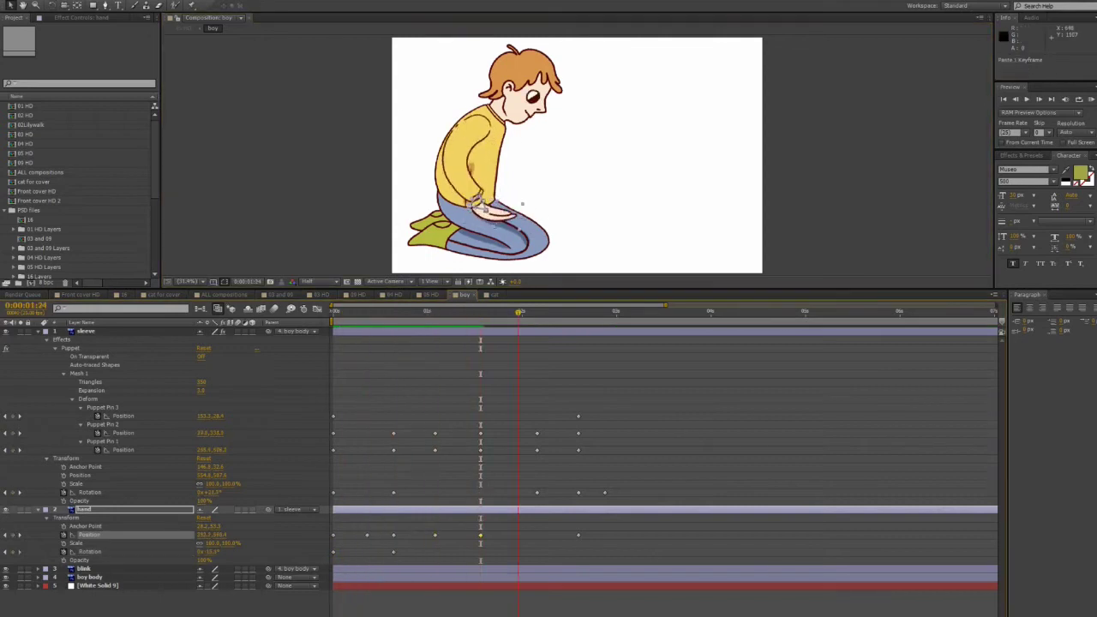
key(ctrl+v)
click(511, 212)
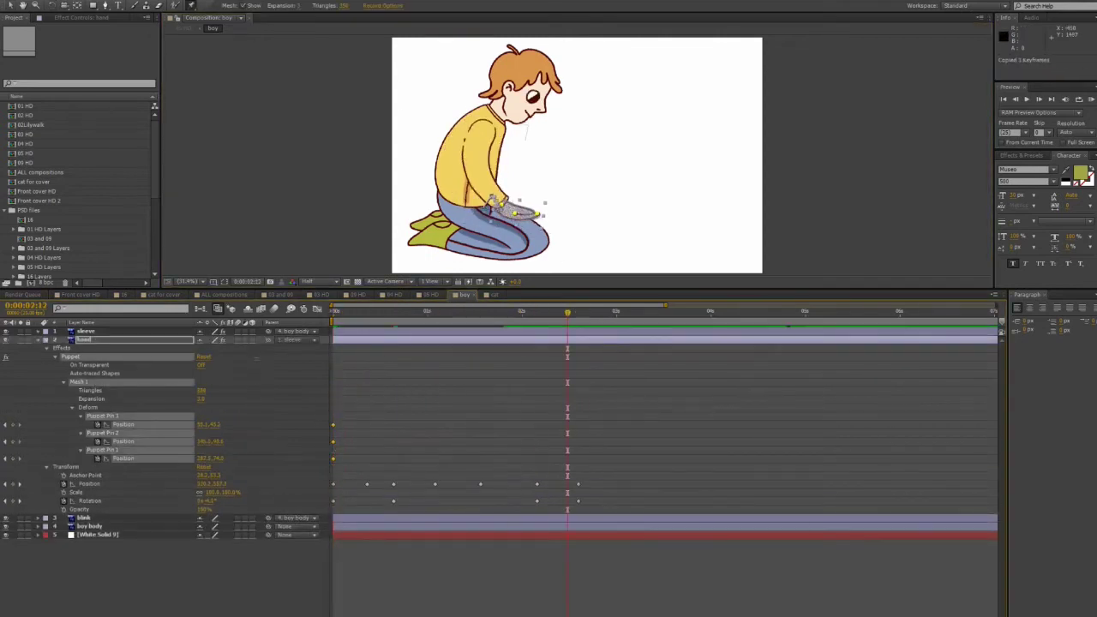
drag(569, 312, 347, 312)
key(Page_Down)
key(Page_Down)
Keyframe the hand's position and select its pin keyframes around 1:18
click(535, 204)
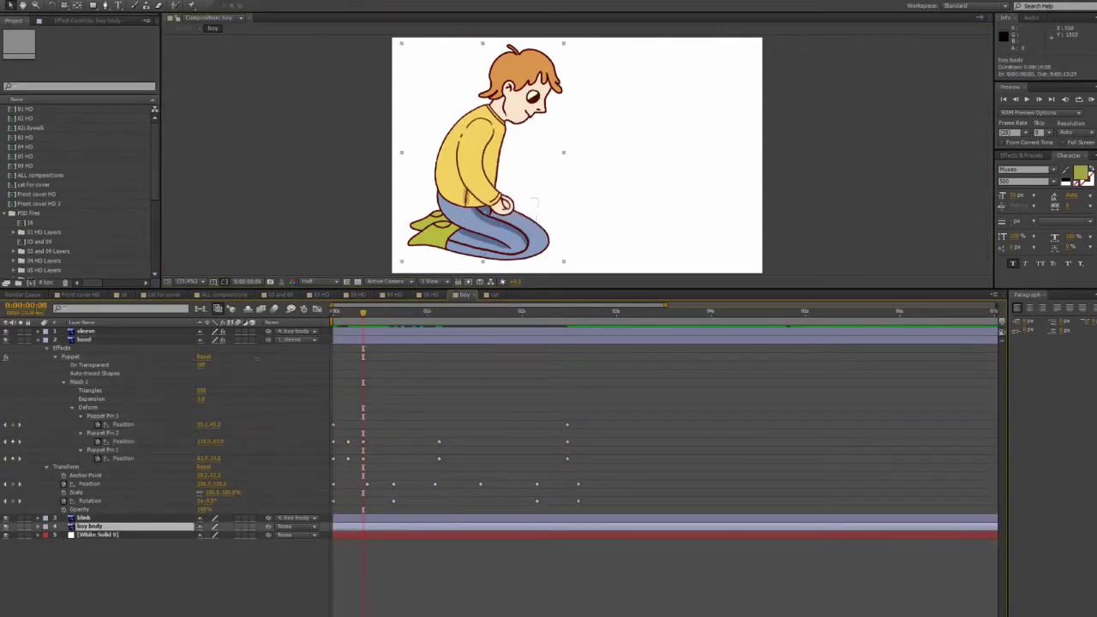
click(436, 484)
key(k)
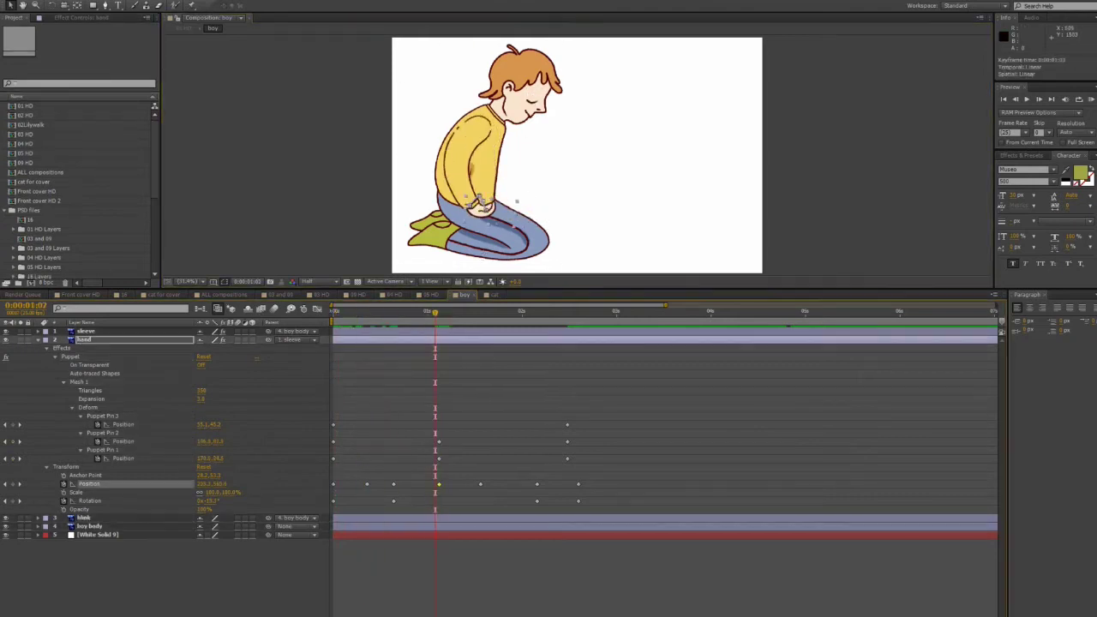
key(k)
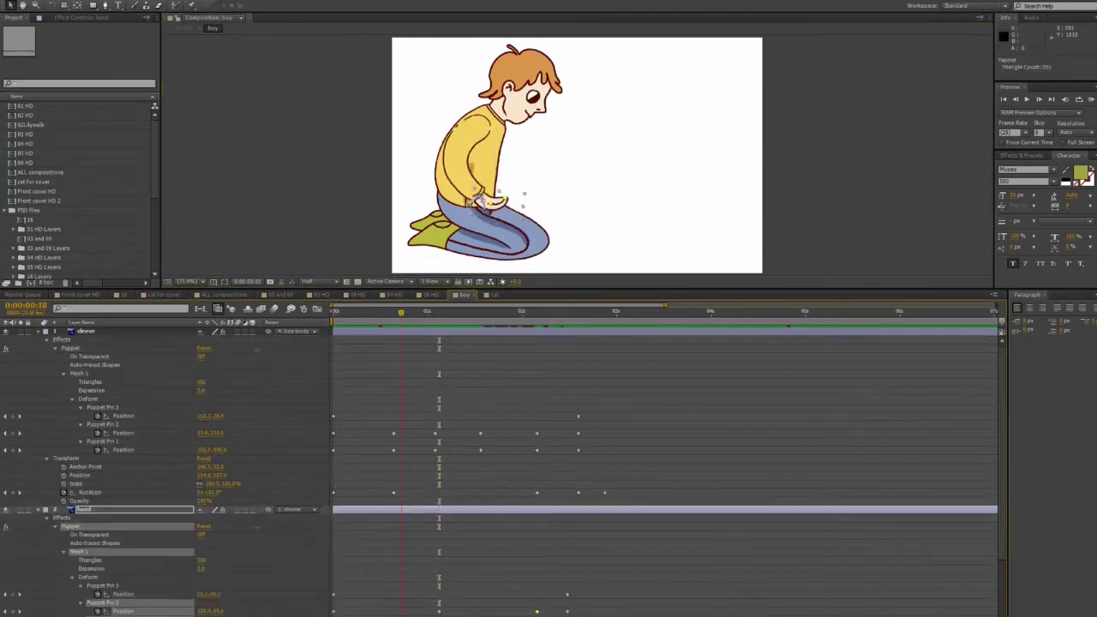
drag(439, 441, 496, 530)
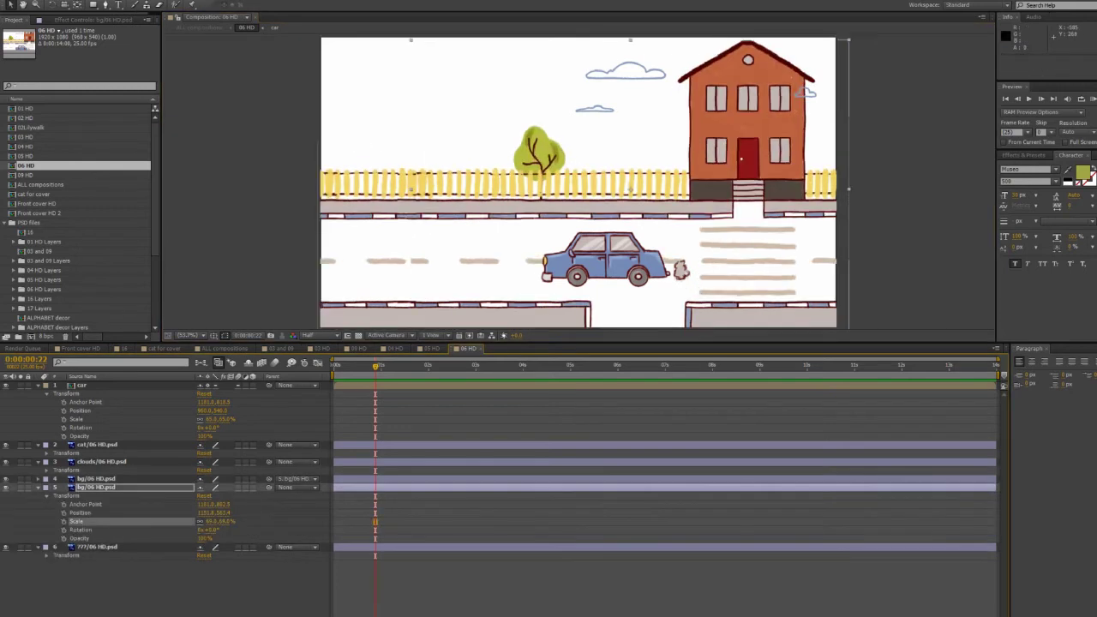
Isolate the Position property and undo the last clouds position change in the street scene
click(97, 444)
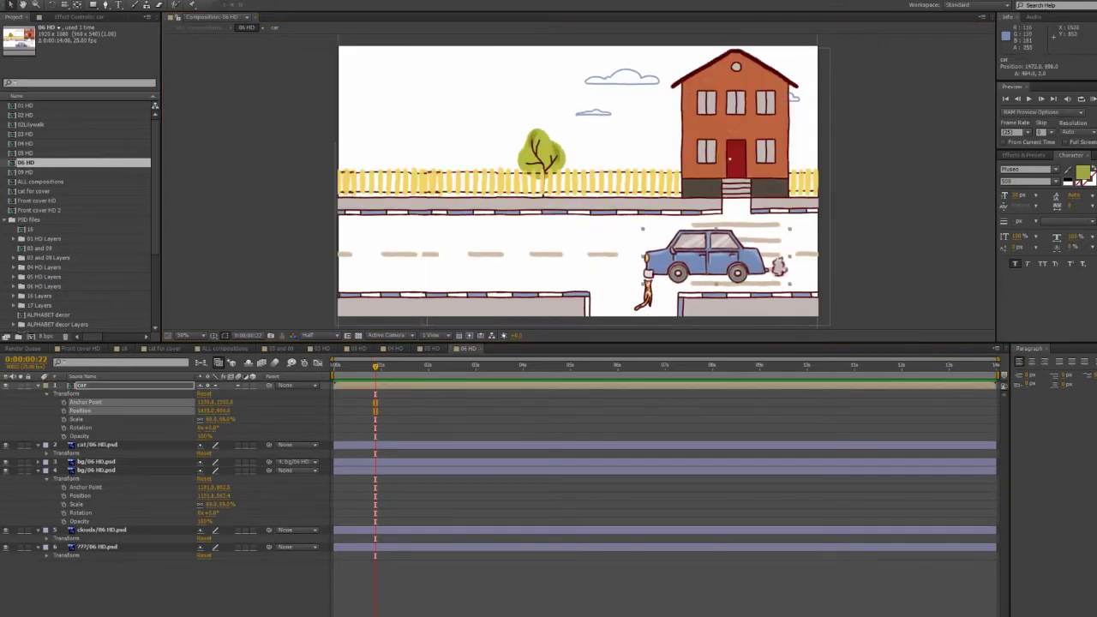
click(80, 411)
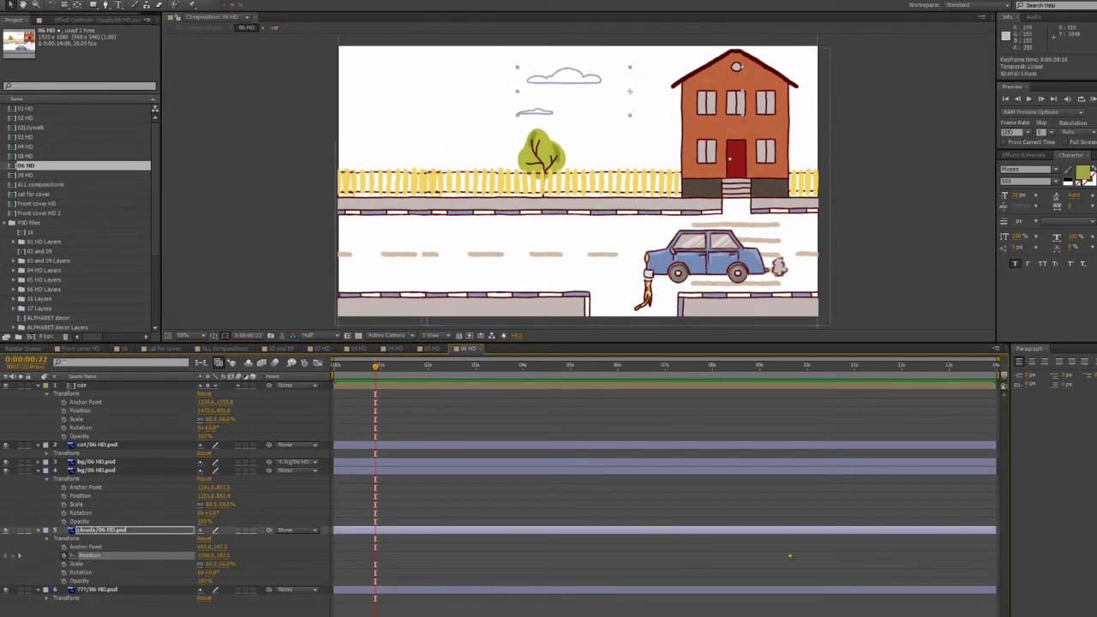
key(ctrl+z)
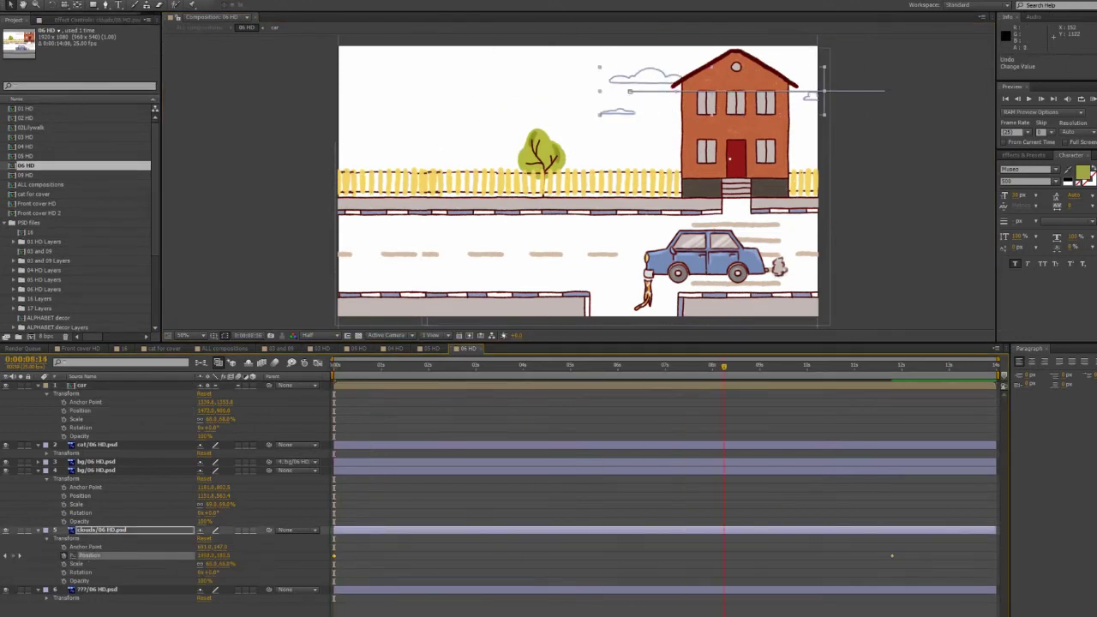
Discard the unfinished mask on the bg layer and RAM preview the street scene
key(ctrl+Up)
key(ctrl+Up)
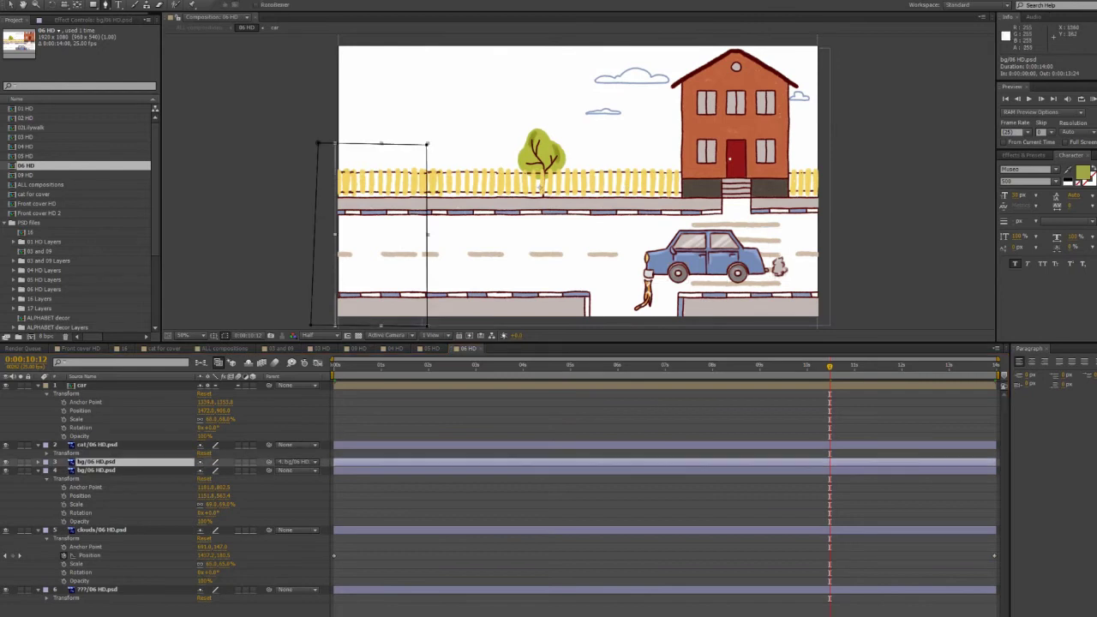
key(ctrl+Down)
click(829, 40)
key(ctrl+z)
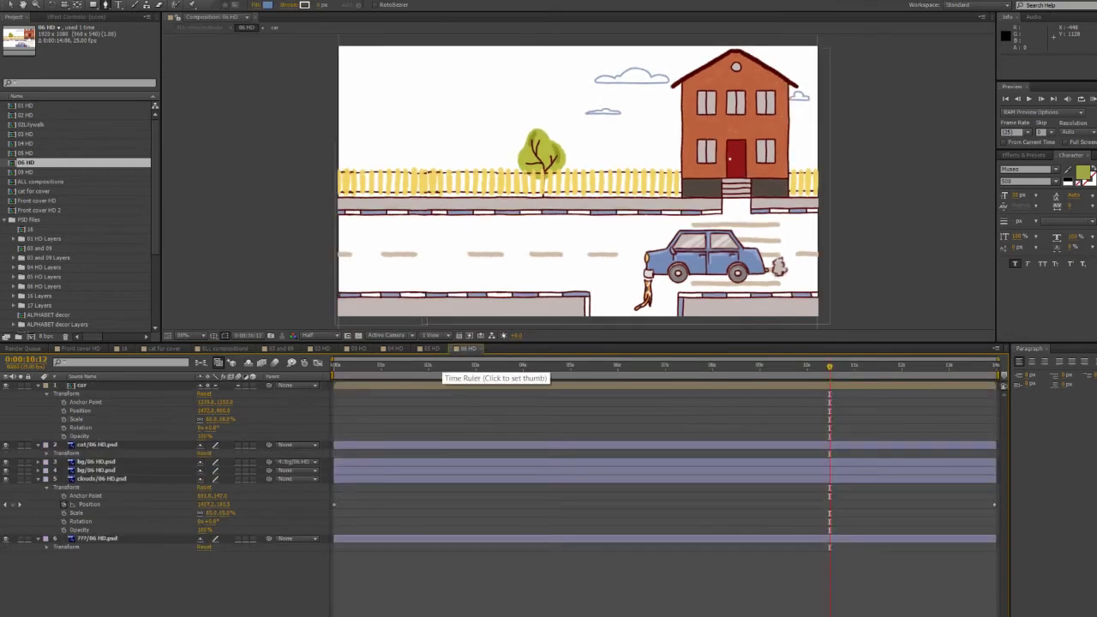
key(KP_0)
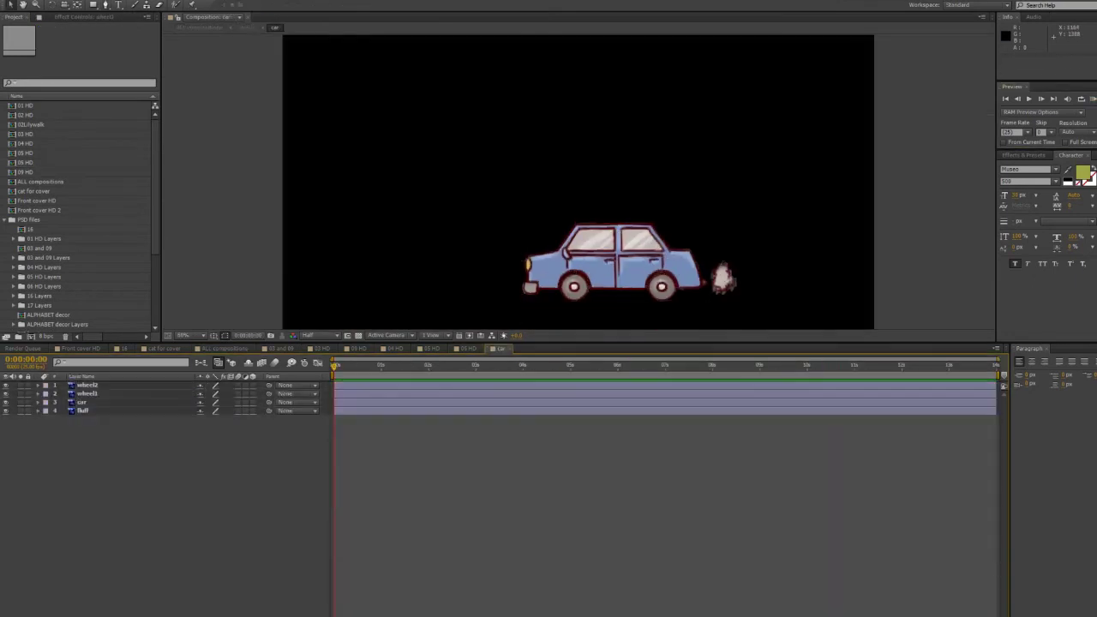
Add a white solid background layer to the car composition
key(ctrl+y)
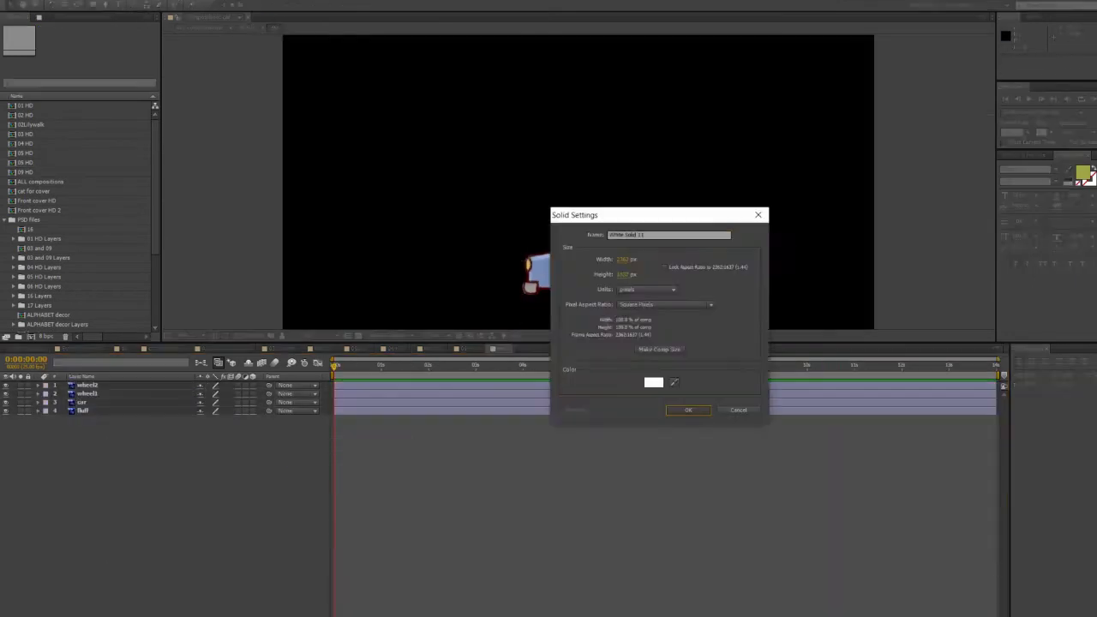
key(Return)
click(86, 401)
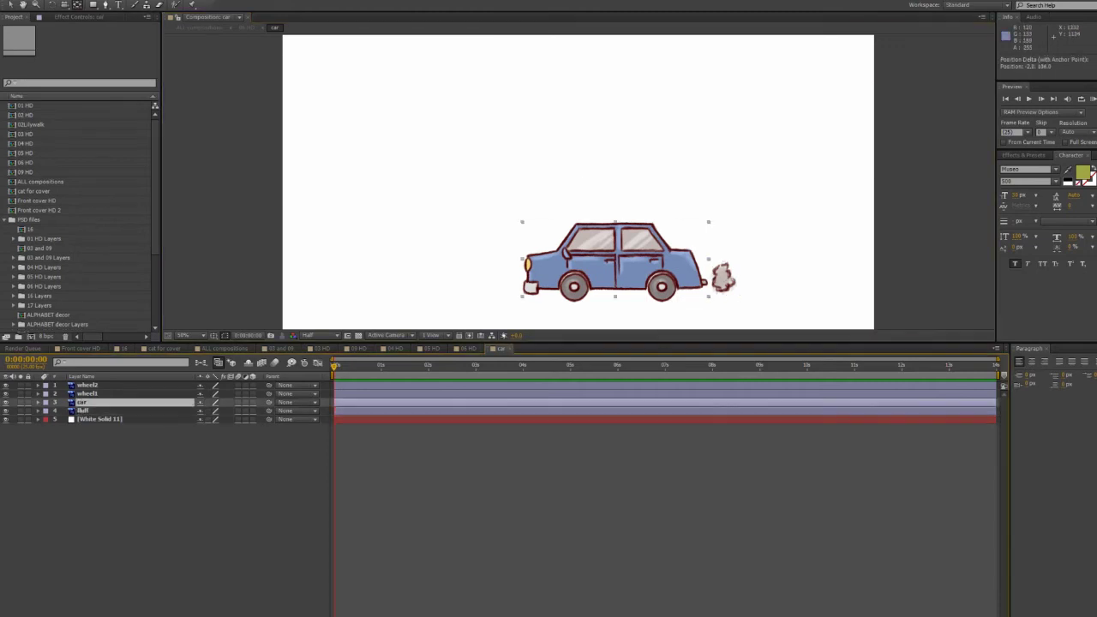
Select the front and rear wheel layers, ready to rotate them
key(ctrl+Up)
key(ctrl+Up)
key(ctrl+Down)
key(w)
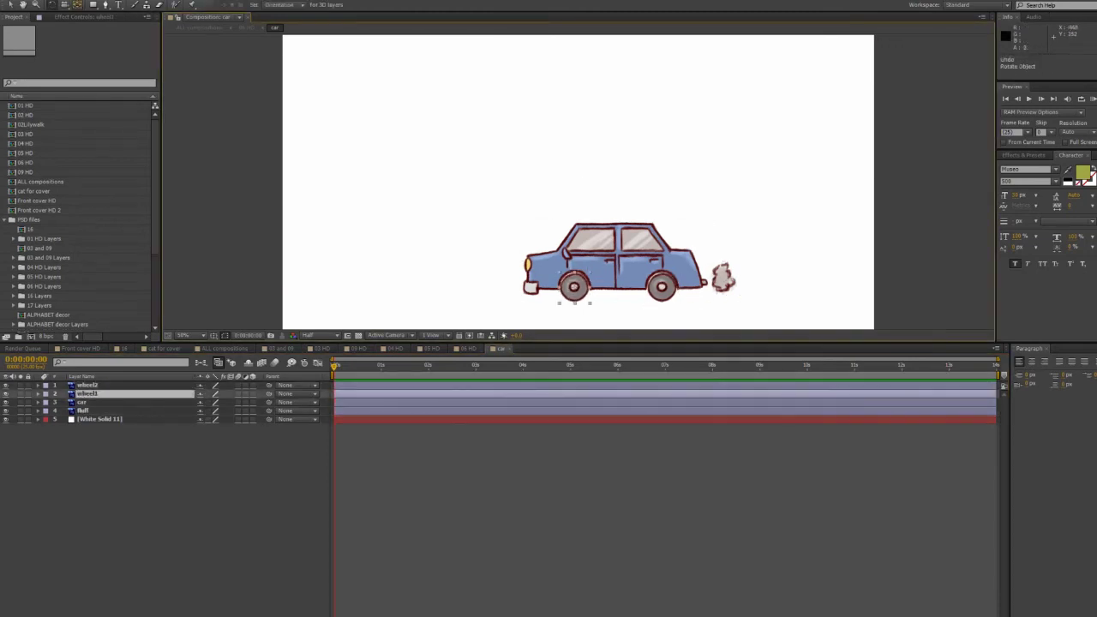
key(ctrl+Up)
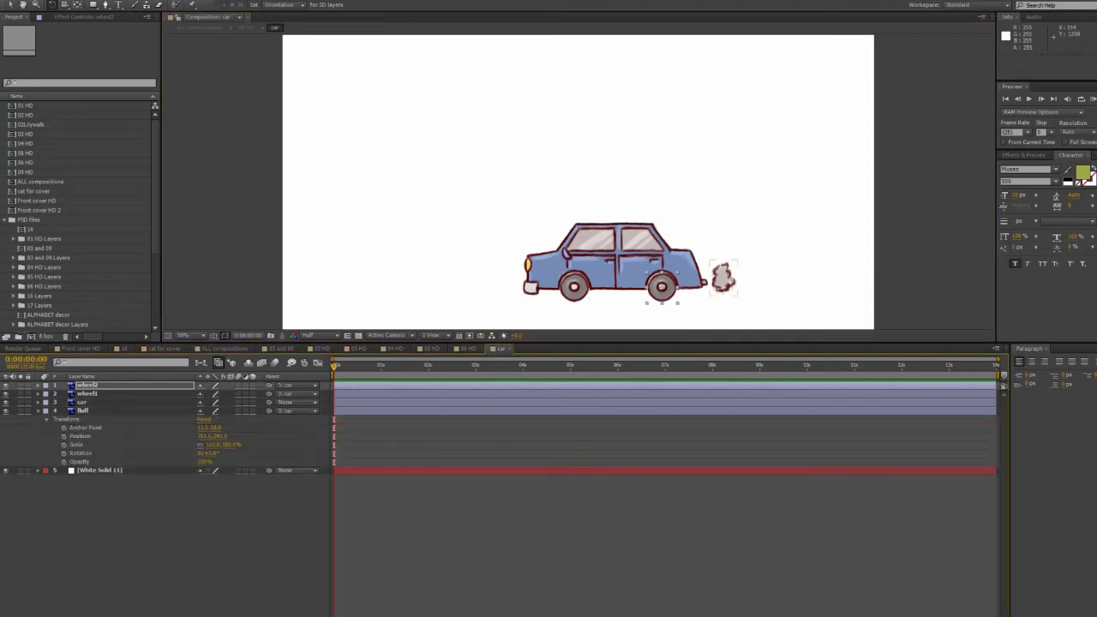
Parent the wheels and puff to the car body, and animate the puff drifting up-right and fading
click(90, 436)
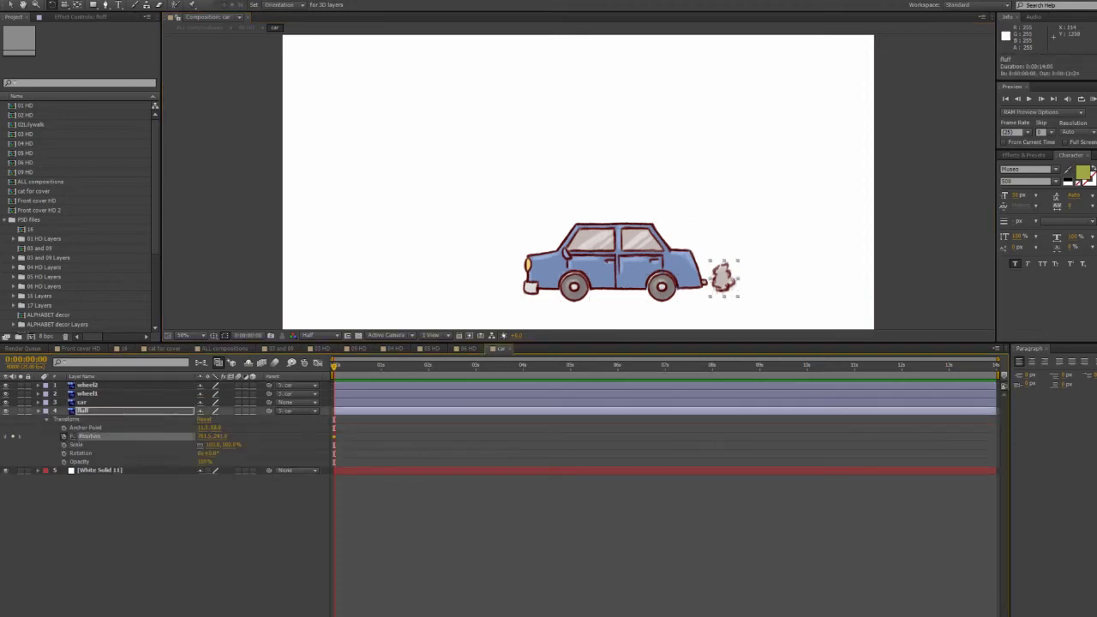
drag(724, 278, 768, 257)
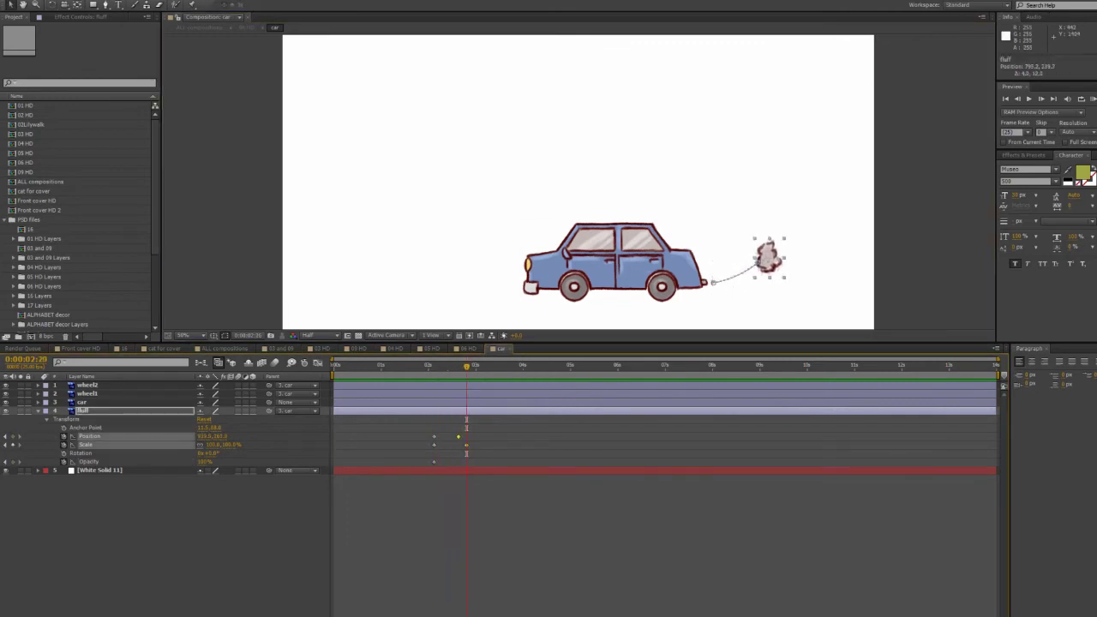
key(space)
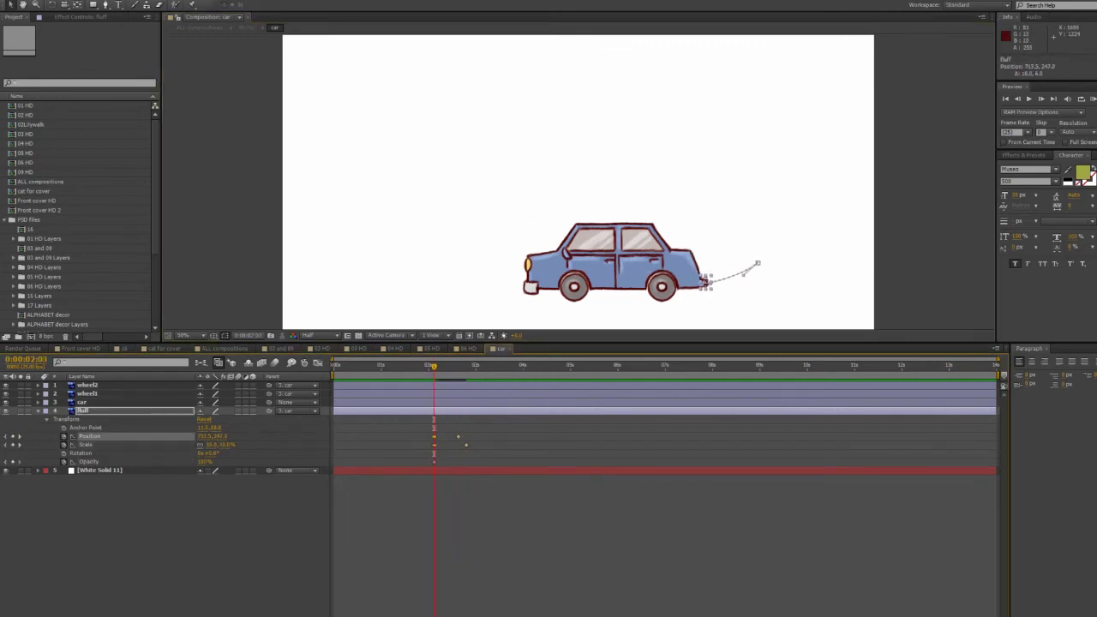
click(63, 462)
click(467, 445)
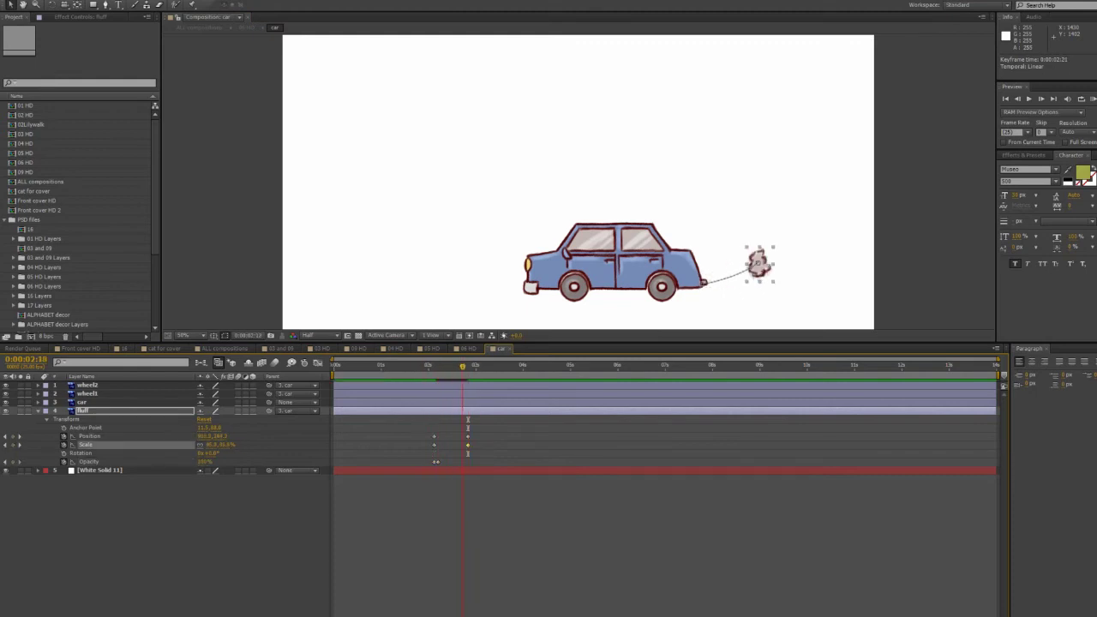
key(alt+shift+t)
Duplicate the puff layer into time-staggered copies and preview the car's smoke
key(ctrl+d)
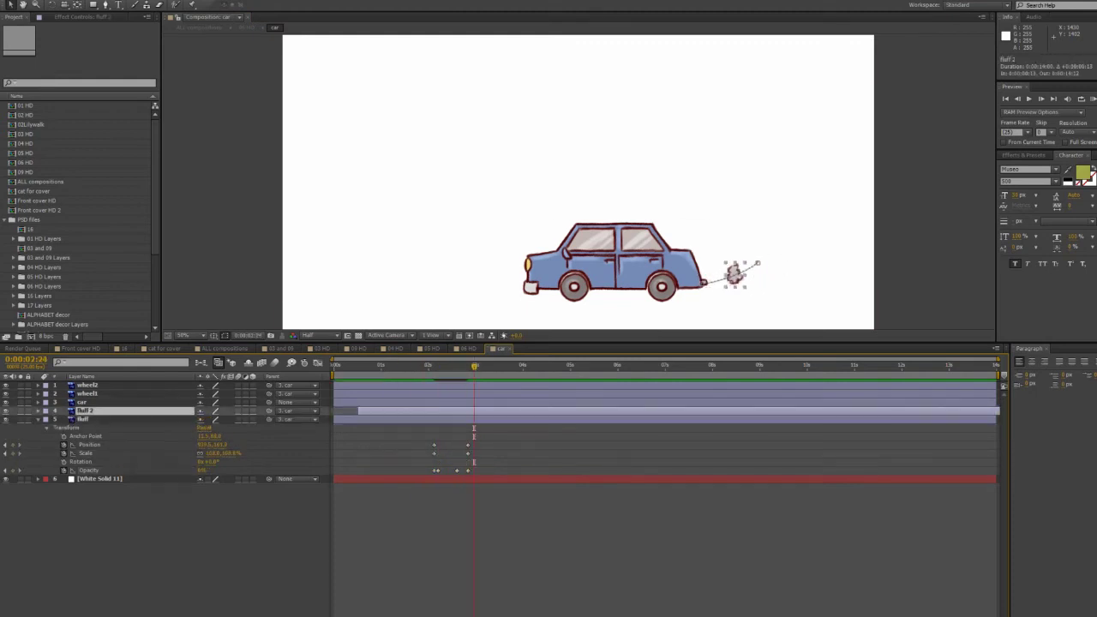
key(ctrl+d)
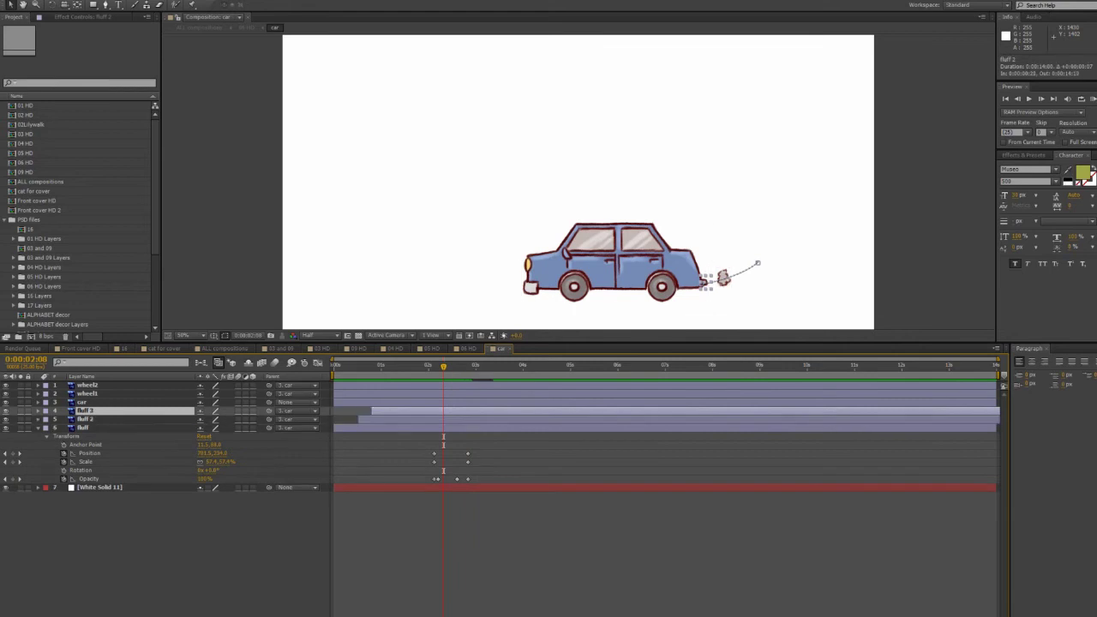
key(ctrl+d)
key(ctrl+d)
key(ctrl+d)
key(ctrl+d)
key(ctrl+d)
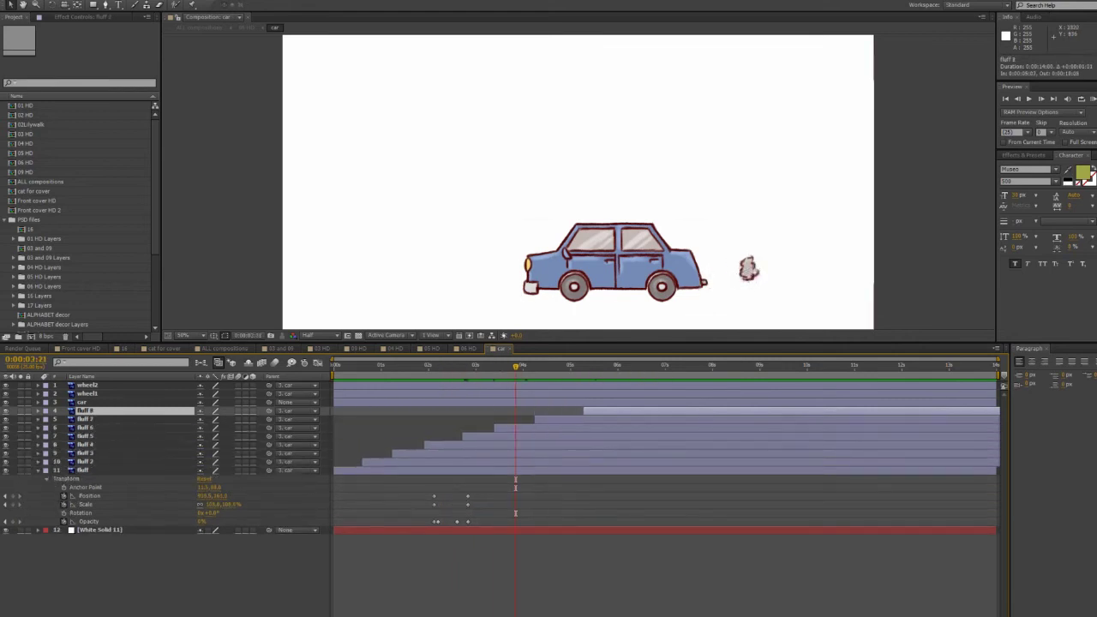
key(KP_0)
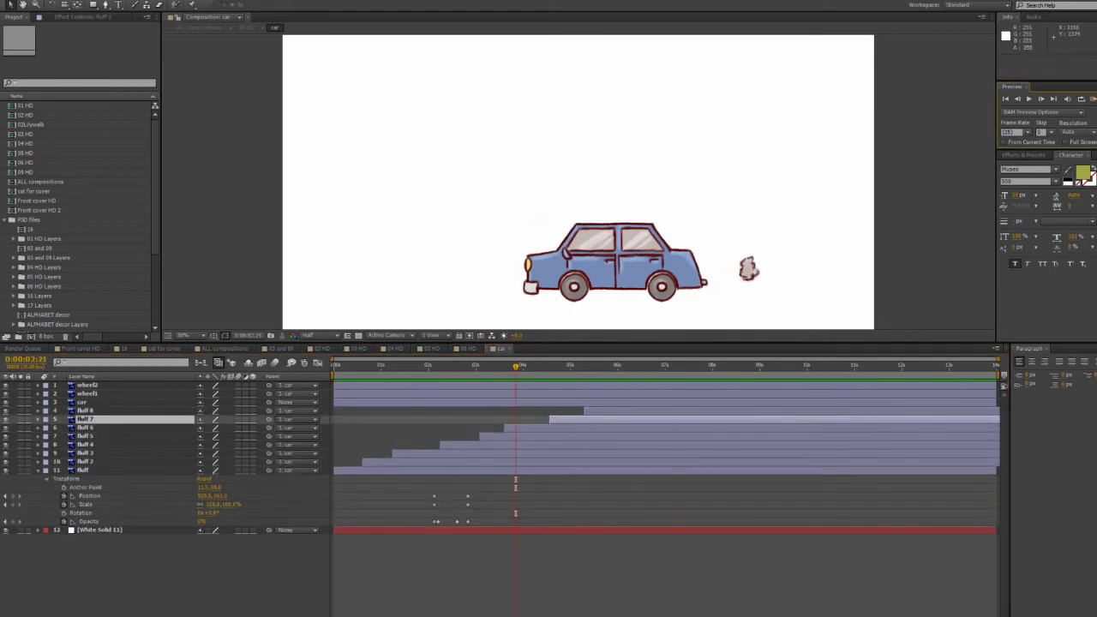
Keyframe the front wheel's Rotation to spin, give the rear wheel the same spin, and preview
key(u)
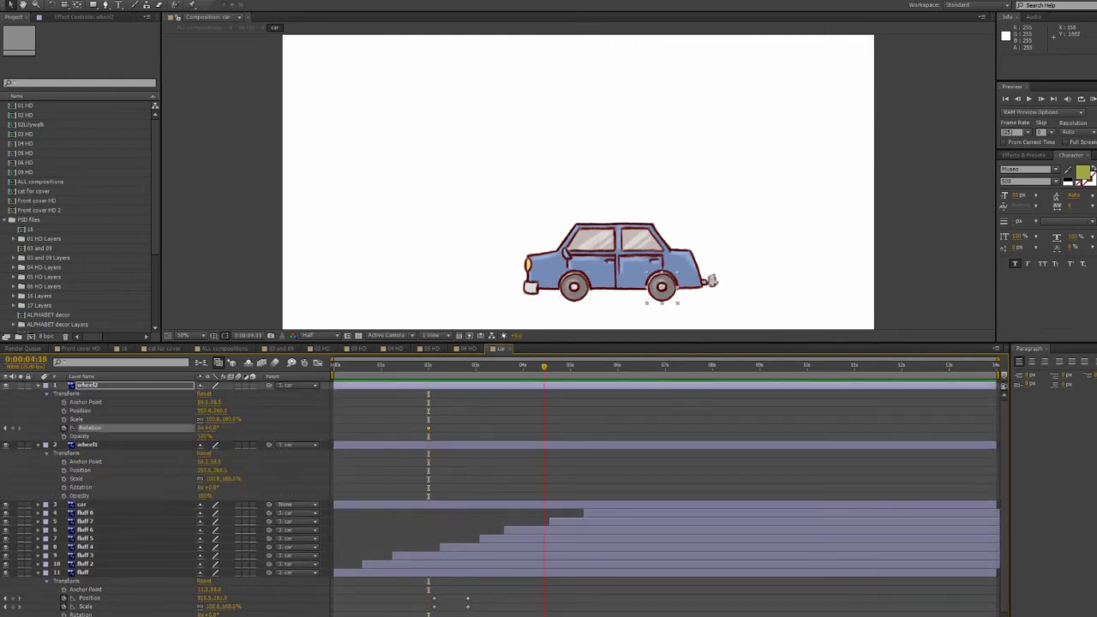
mouse_move(208, 426)
mouse_down()
mouse_move(174, 426)
mouse_move(202, 427)
mouse_up()
key(ctrl+Down)
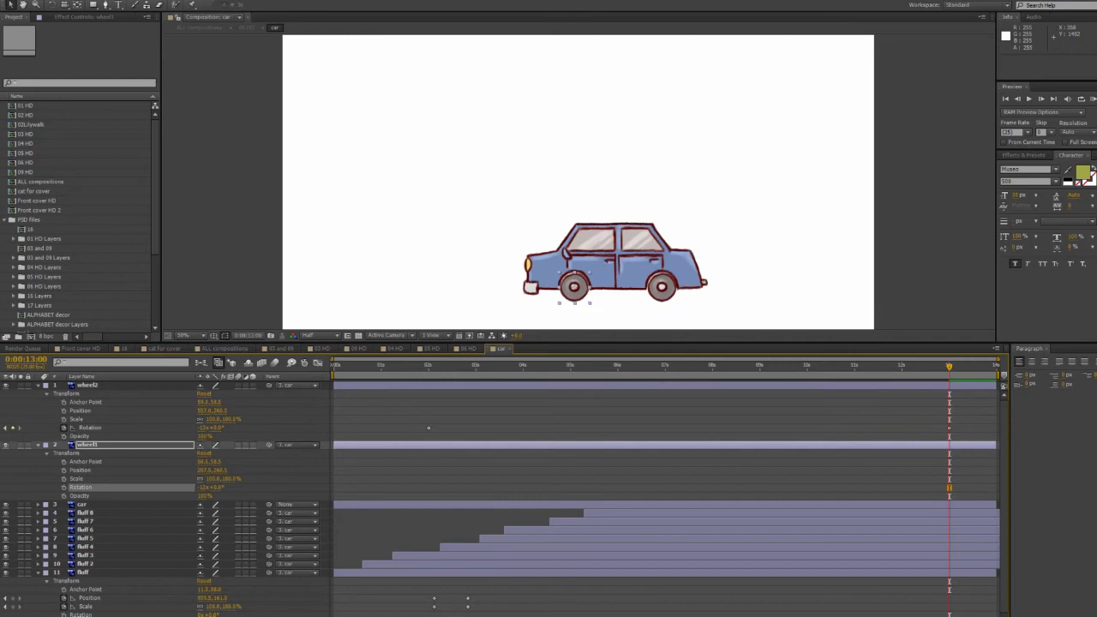
key(ctrl+Up)
key(ctrl+Down)
key(Home)
key(KP_0)
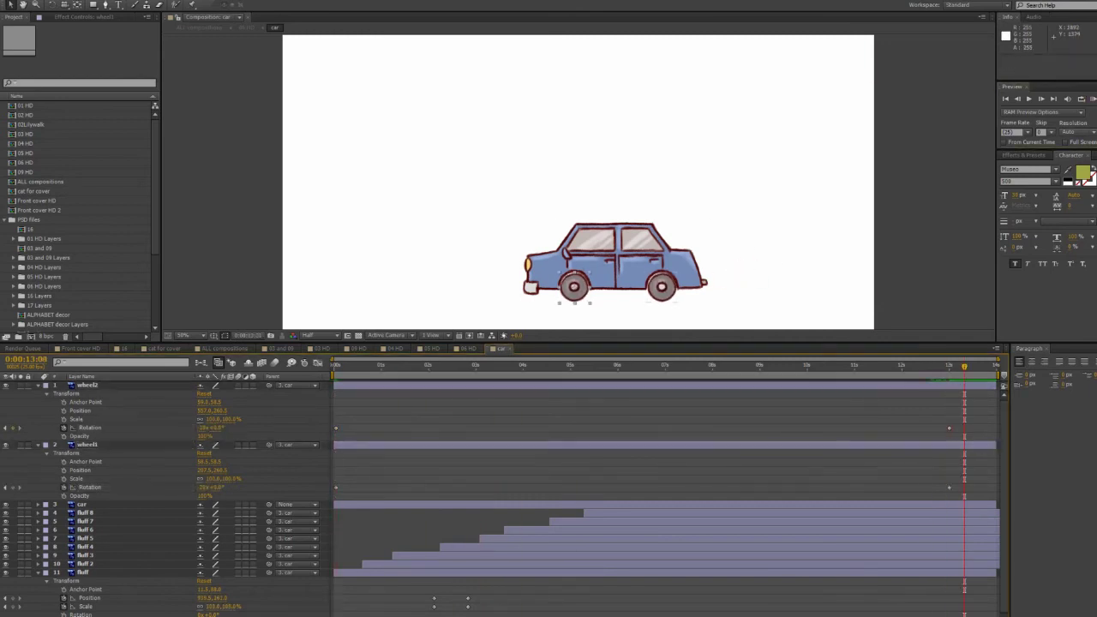
key(space)
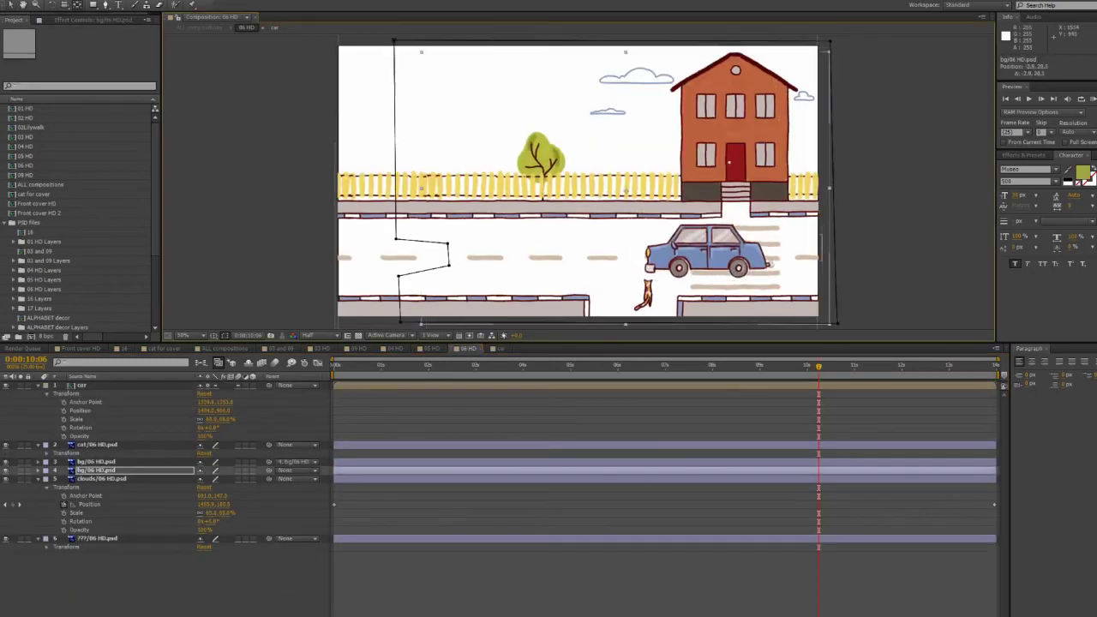
Tilt the cat and add a Position keyframe for it at the scene start
key(Home)
key(w)
click(645, 293)
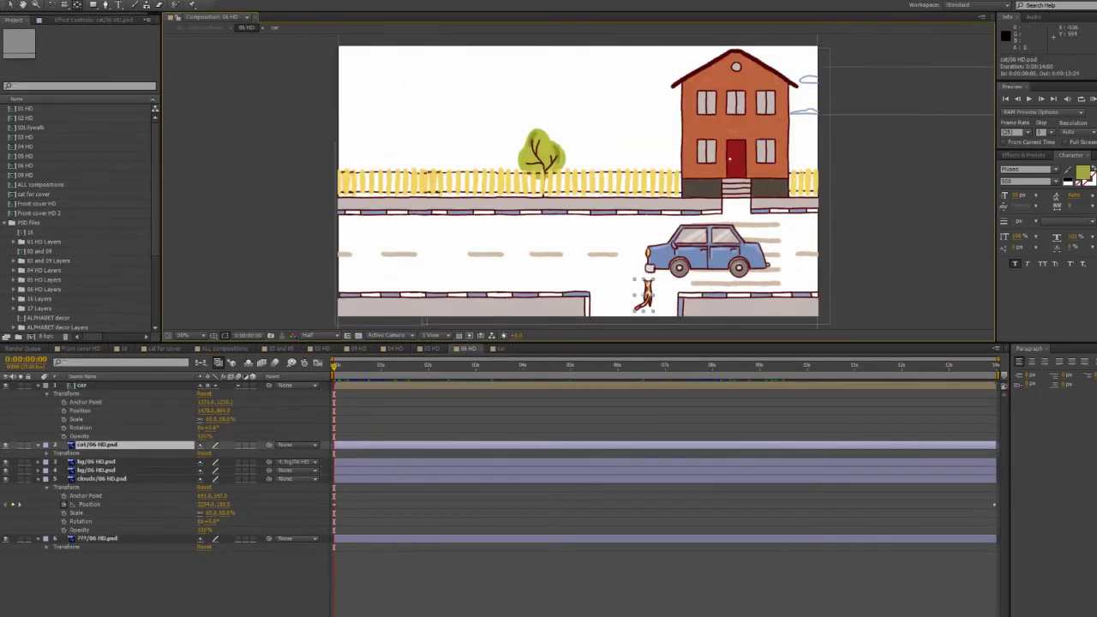
mouse_move(644, 283)
mouse_down()
mouse_move(630, 296)
mouse_move(645, 301)
mouse_up()
key(v)
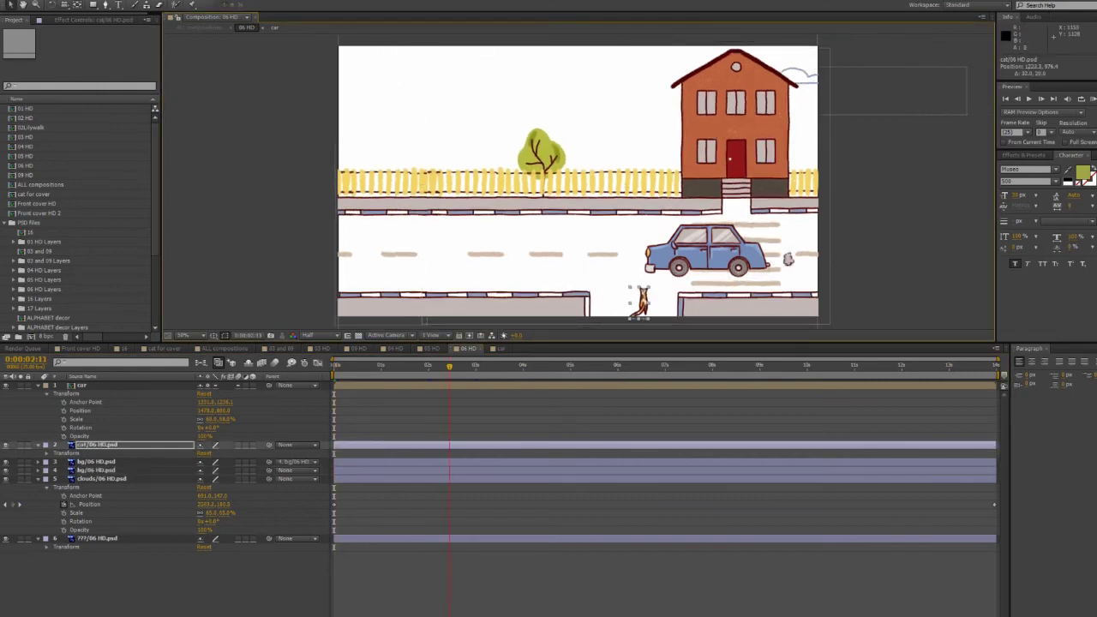
key(alt+shift+p)
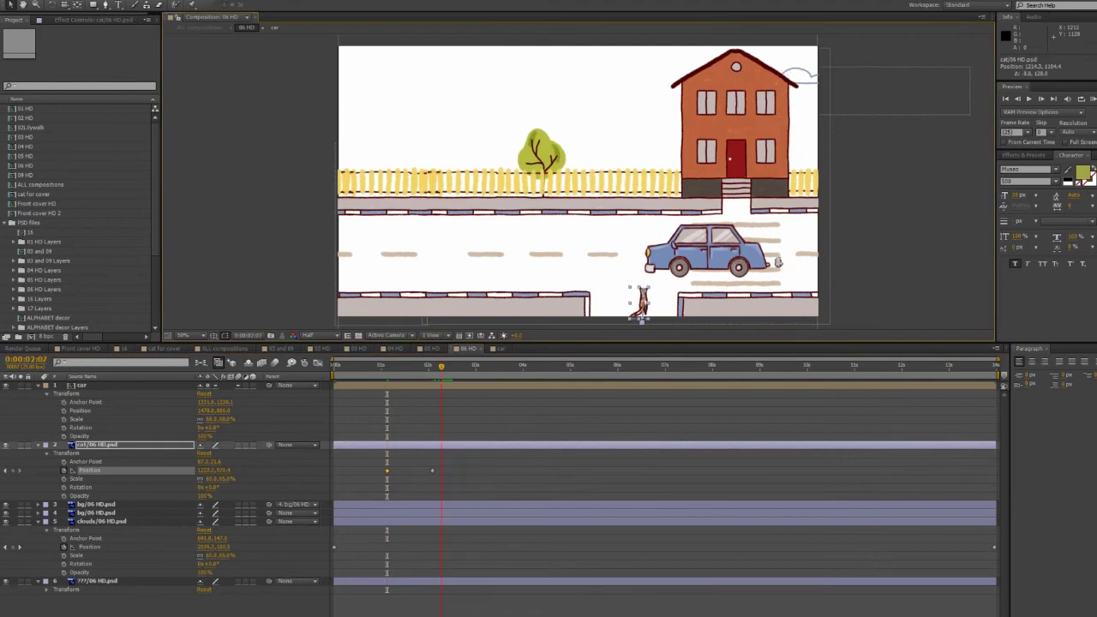
Set the car's starting Position keyframe, move it along the road, and preview the drive
key(Home)
click(81, 385)
key(alt+shift+p)
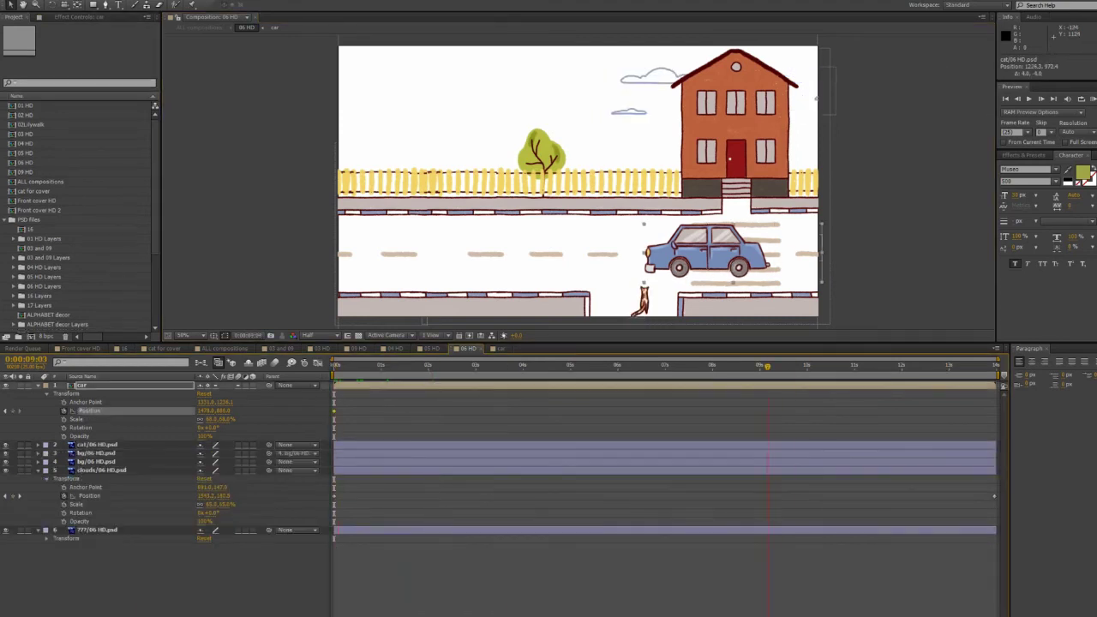
drag(704, 250, 521, 249)
key(Home)
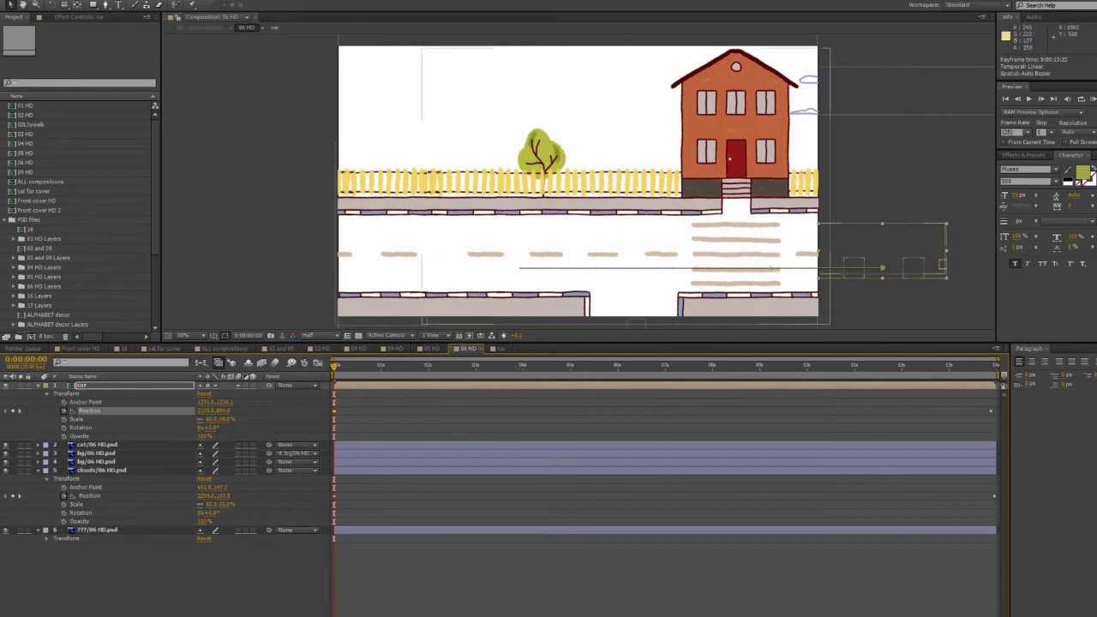
key(space)
key(space)
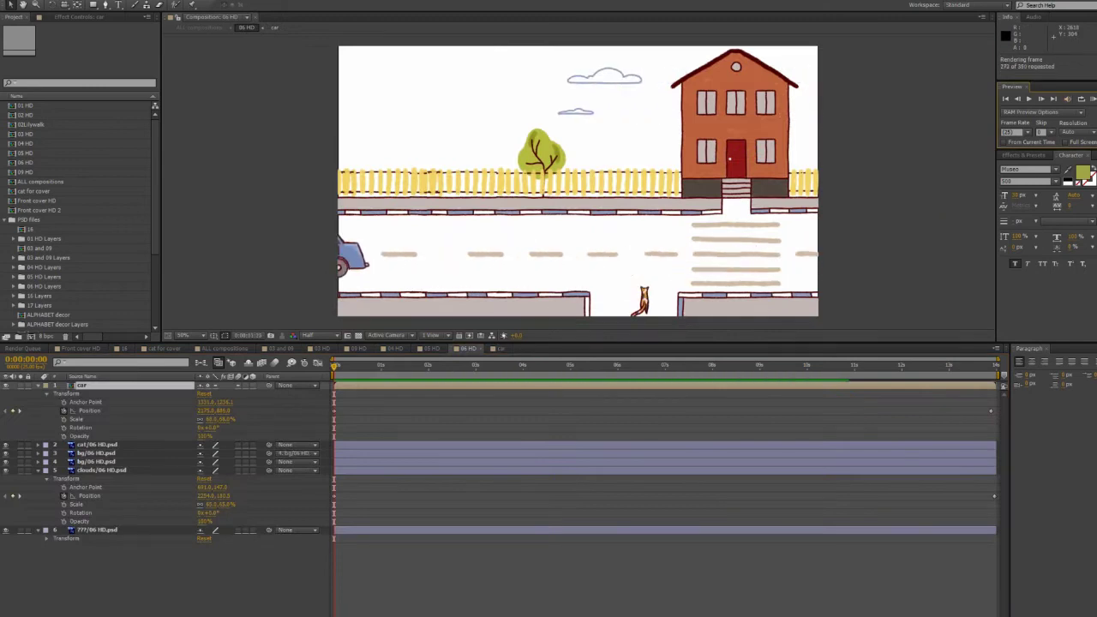
Select the clouds' Position keyframes, preview the street scene again, and select the car layer
click(89, 495)
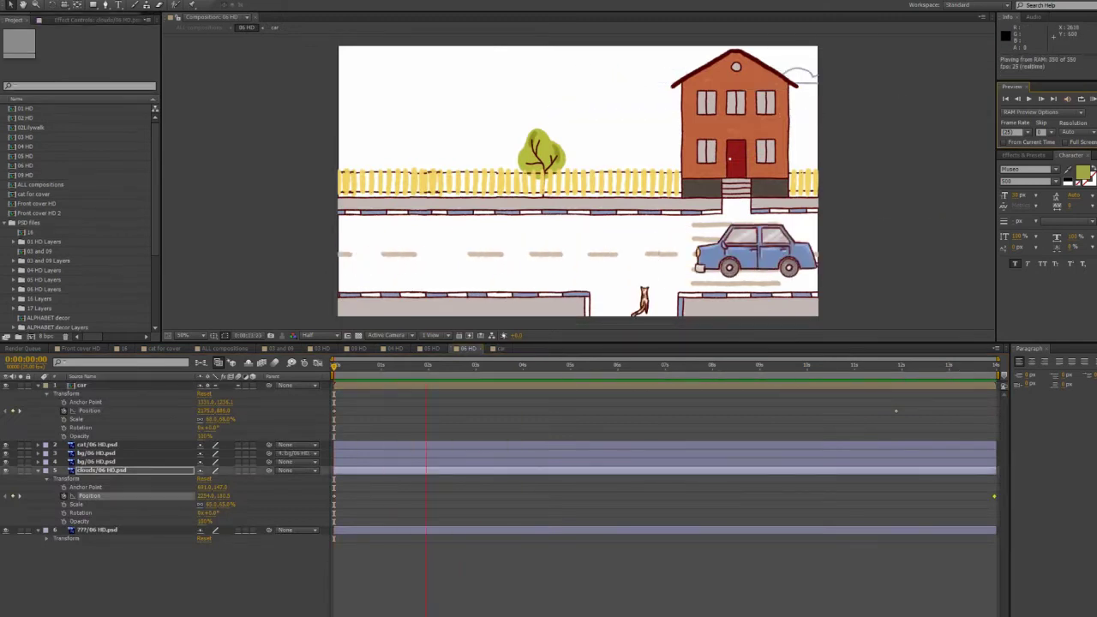
key(space)
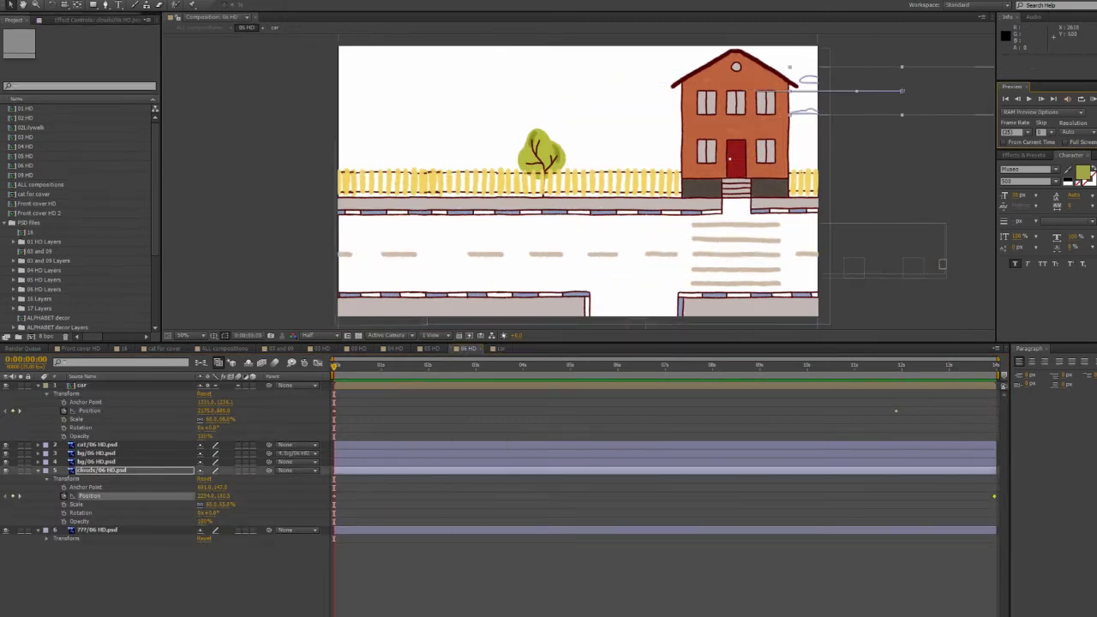
key(space)
key(ctrl+Up)
key(ctrl+Up)
key(ctrl+Up)
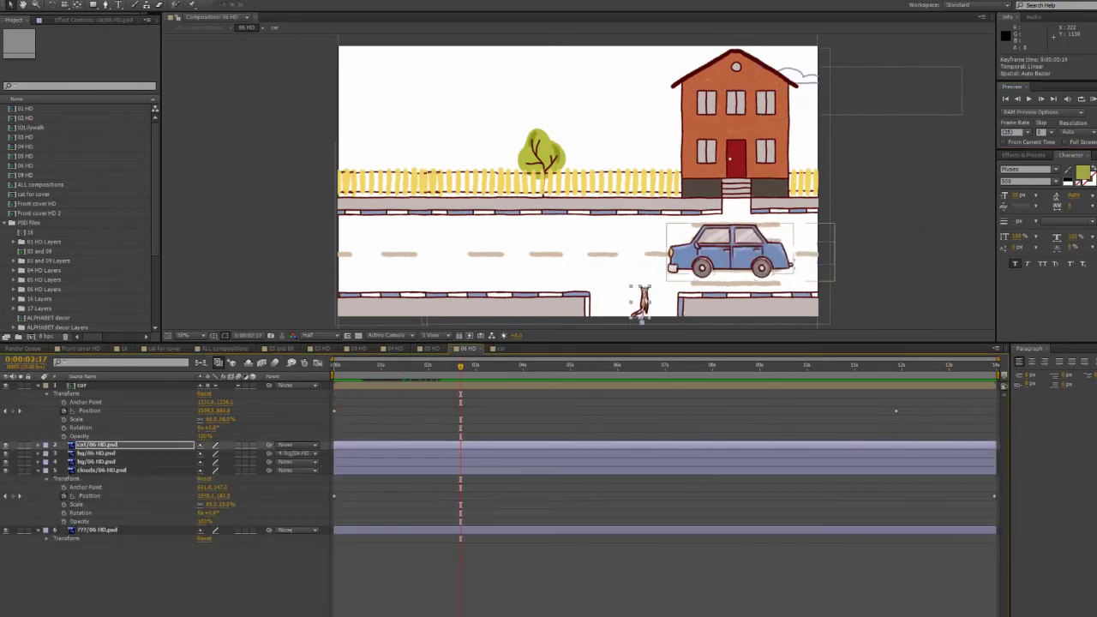
double_click(95, 444)
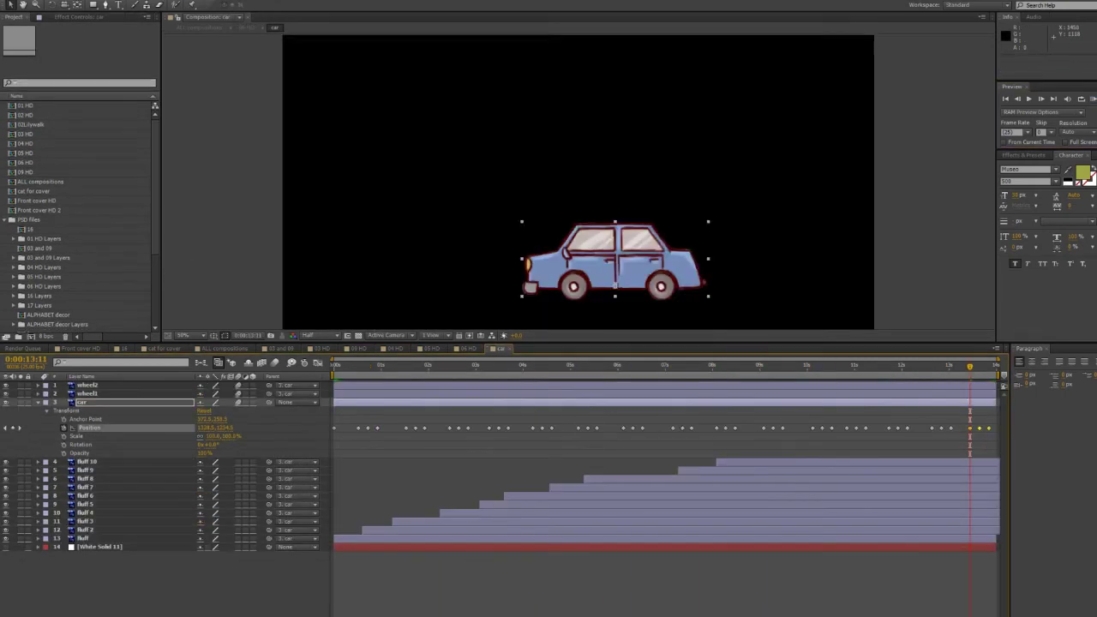
Select the group of cat Position keyframes around 05:19
drag(583, 422, 612, 433)
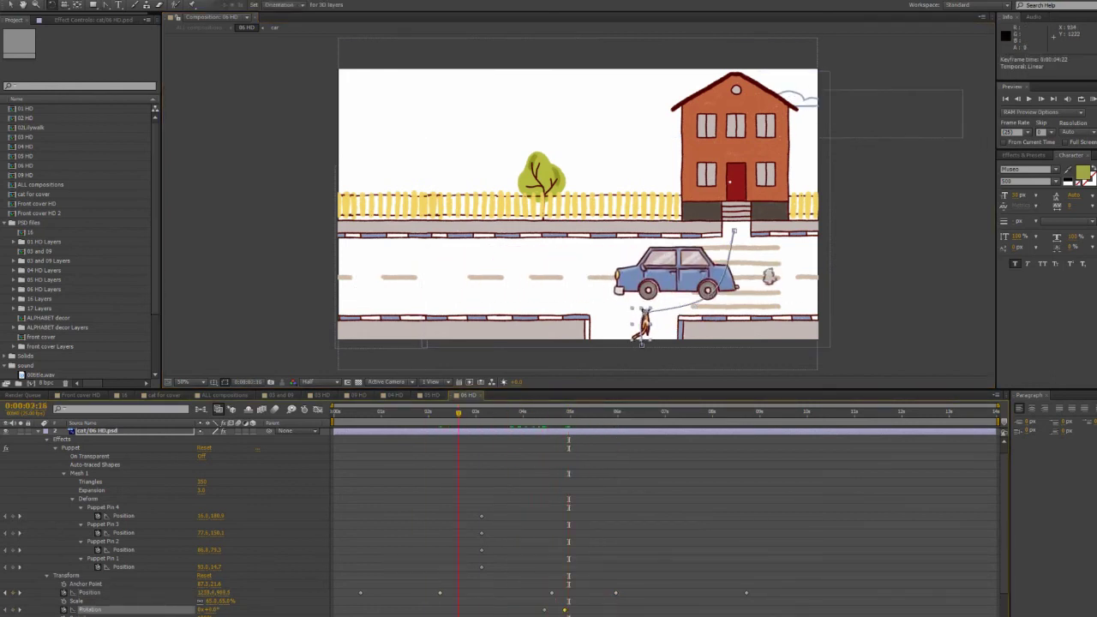
Add Rotation to the cat and move its last Position keyframe to 11:15
click(90, 592)
click(105, 4)
click(90, 609)
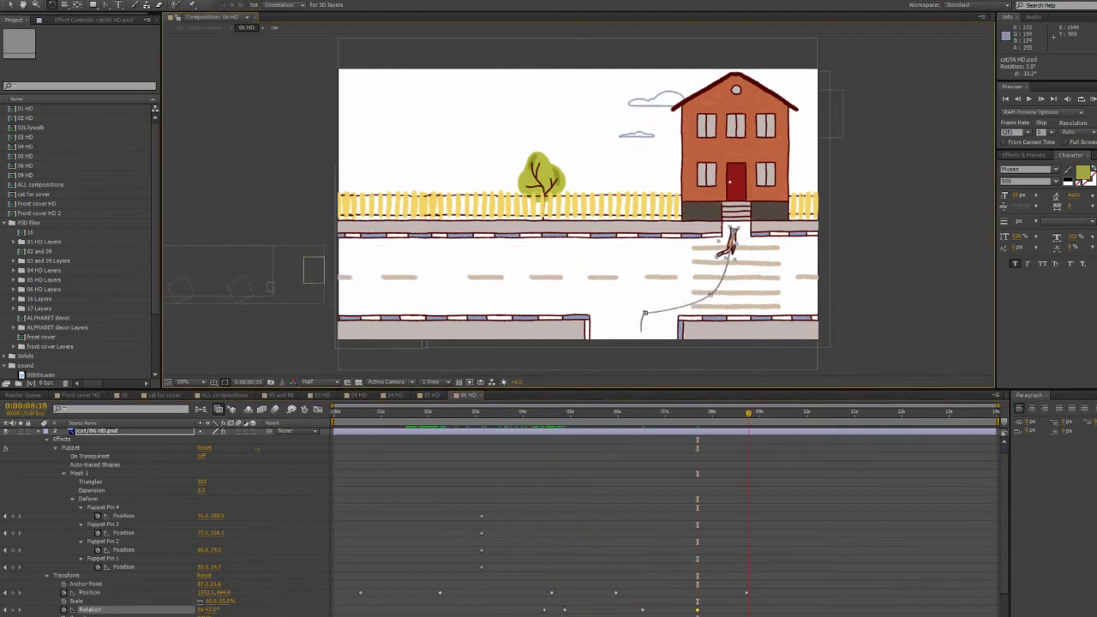
drag(814, 592, 890, 592)
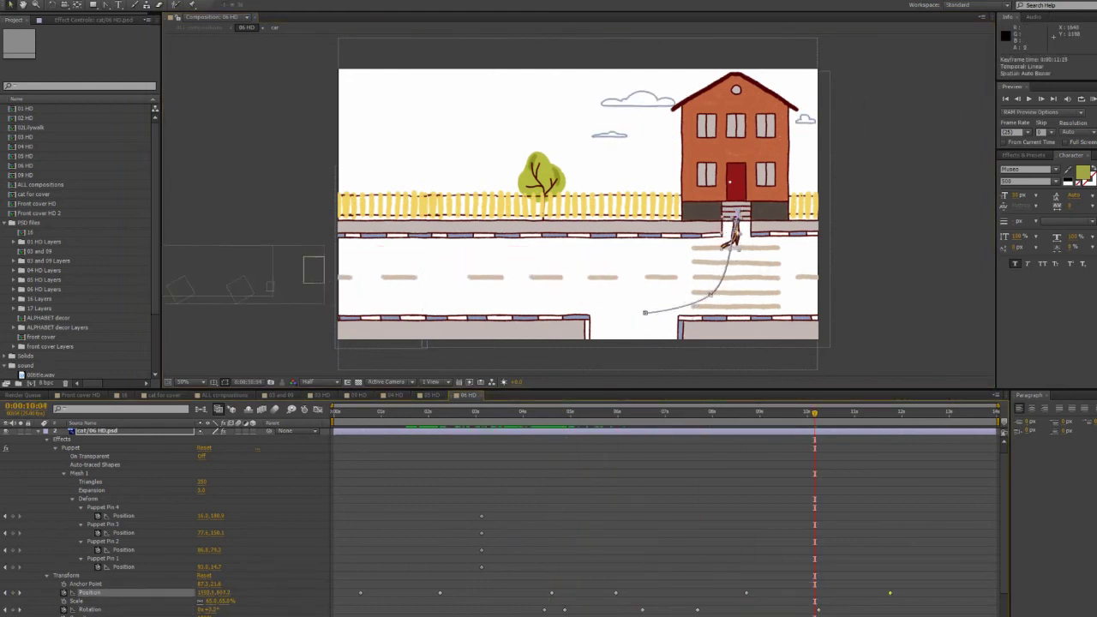